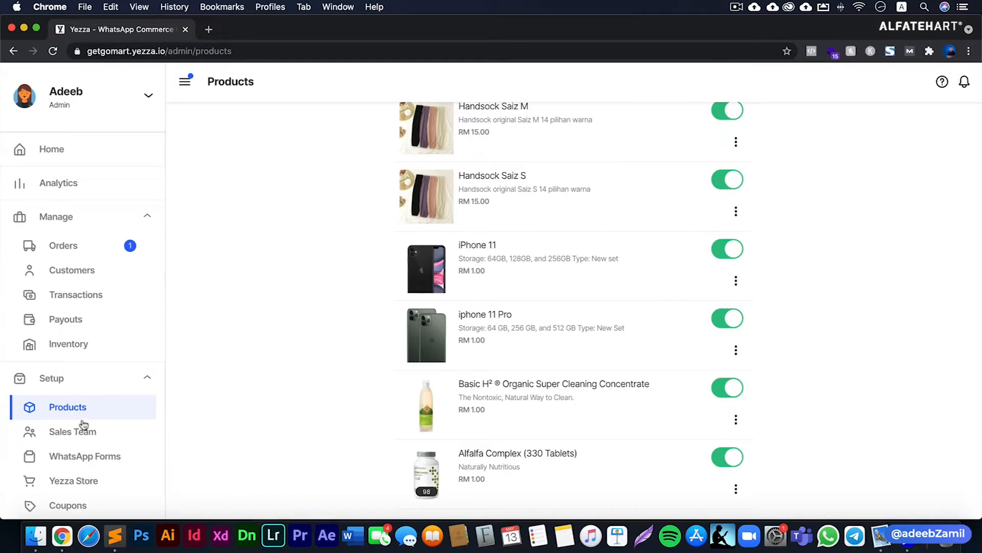
# - Start creating a new product from the product list
pyautogui.scroll(5, 284, 392)
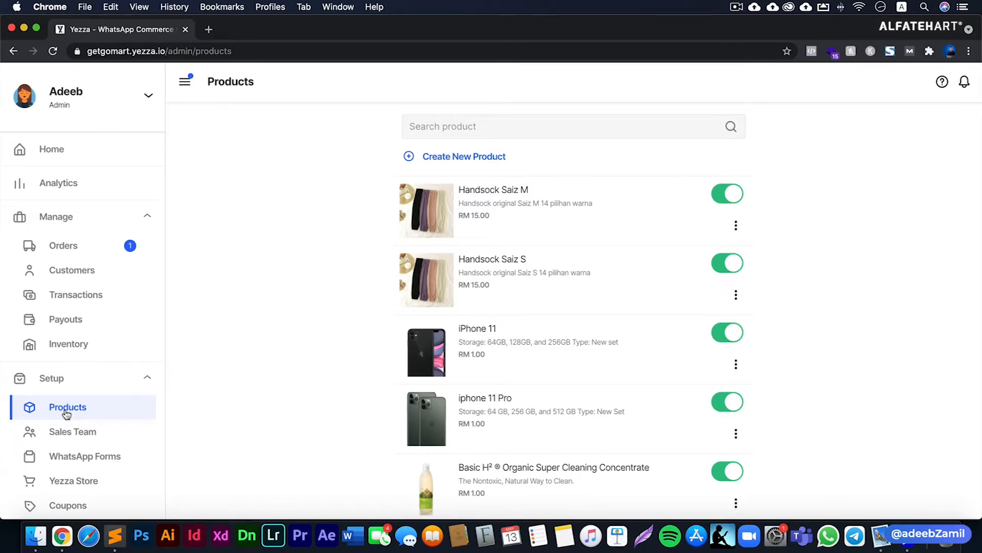
pyautogui.click(456, 158)
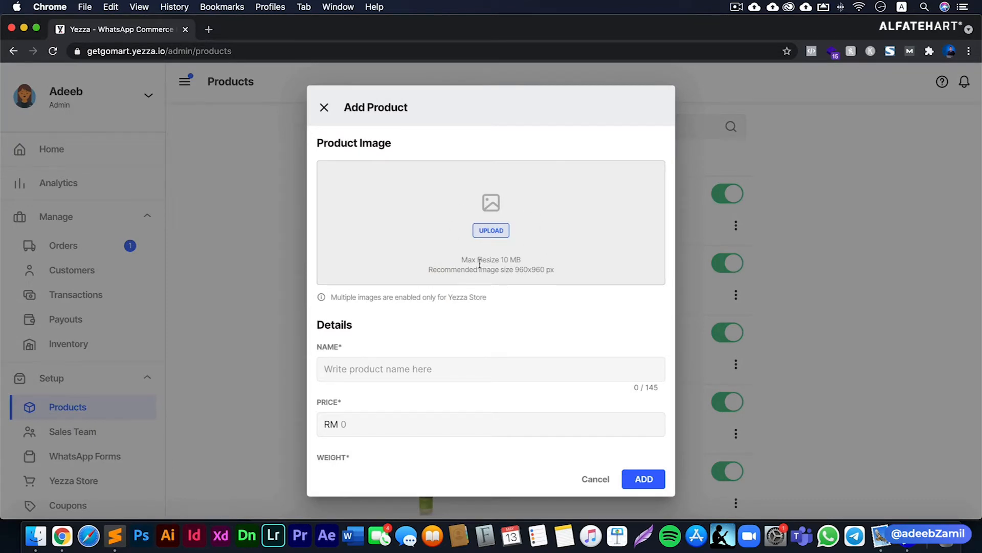
pyautogui.moveTo(501, 260); pyautogui.dragTo(518, 260)
pyautogui.moveTo(555, 270); pyautogui.dragTo(517, 272)
pyautogui.click(515, 272)
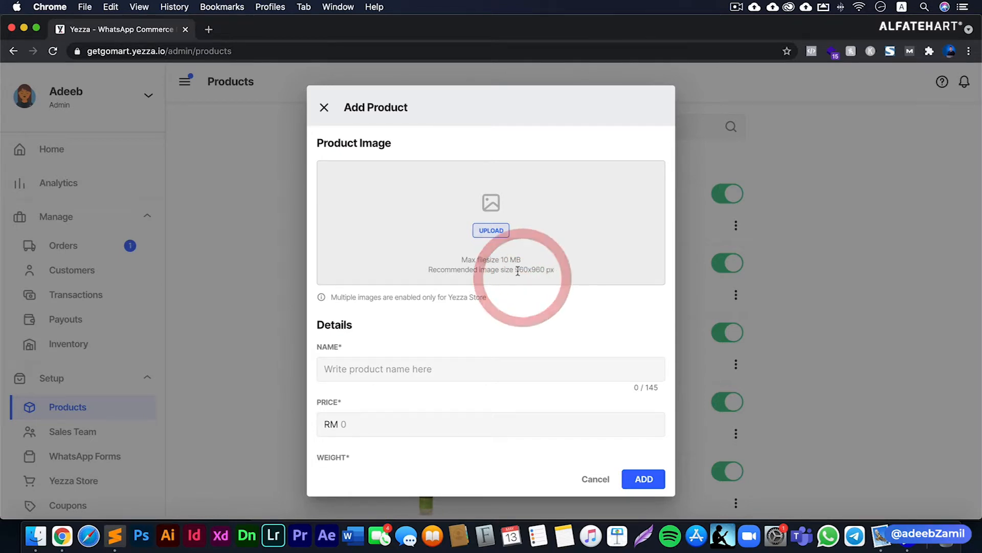
pyautogui.moveTo(517, 269); pyautogui.dragTo(532, 269)
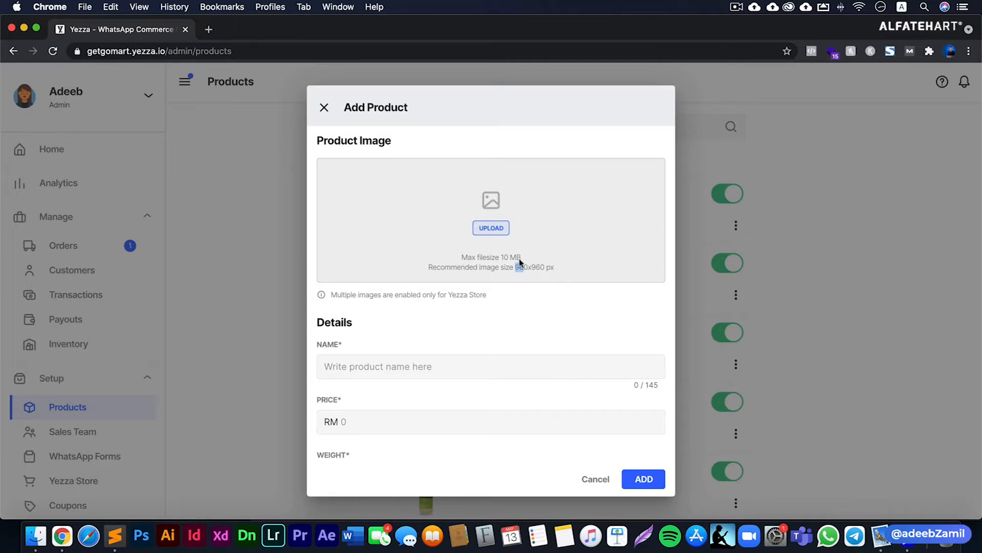
pyautogui.scroll(1, 521, 261)
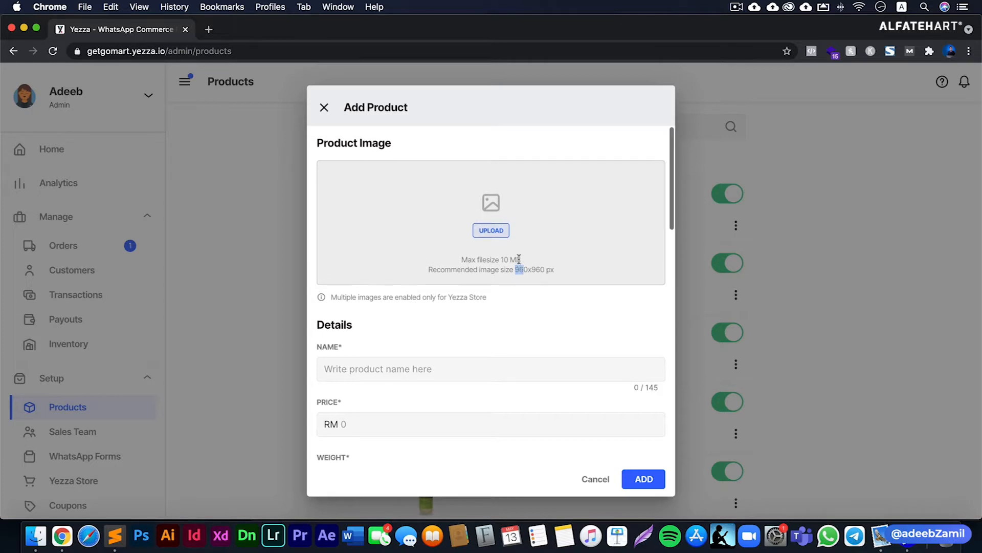
# - Upload T-Shirt.jpg from the Desktop folder as the product image
pyautogui.click(491, 232)
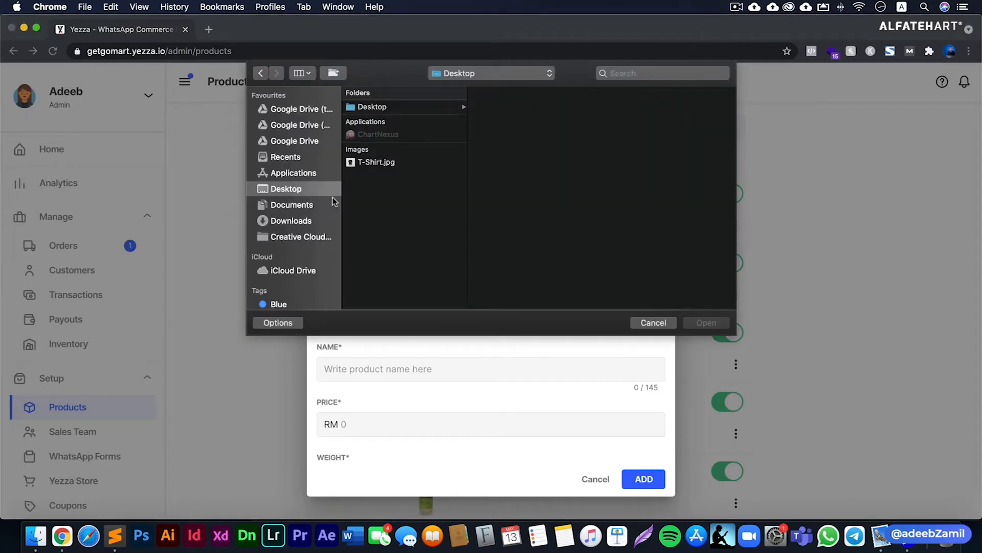
pyautogui.click(401, 163)
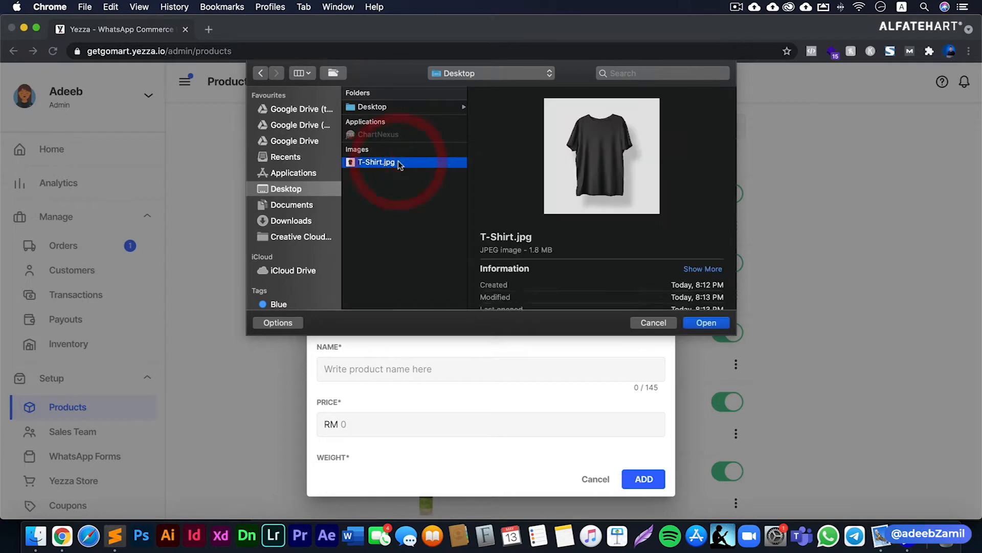
pyautogui.click(704, 326)
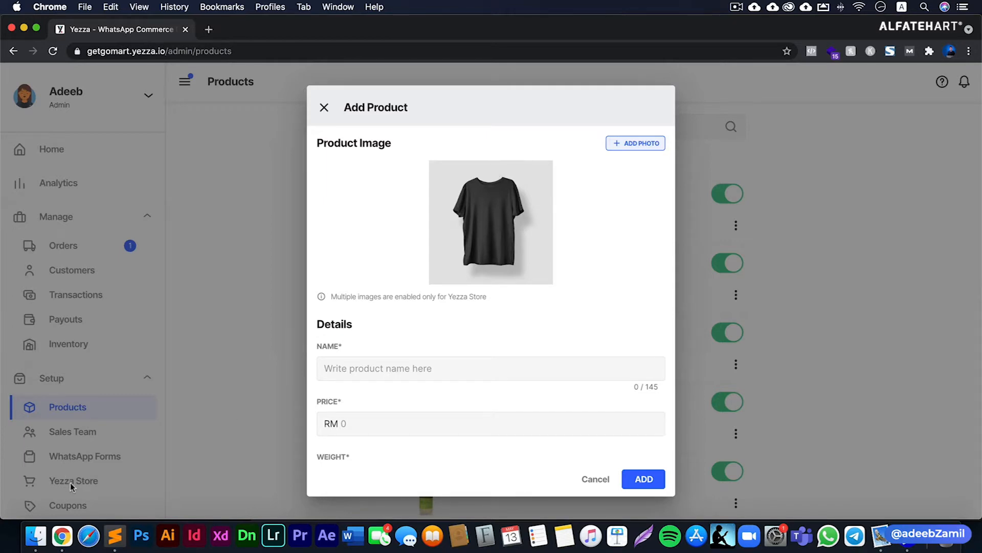
# - Name the product Cotton T-Shirt and set its price to RM 25
pyautogui.scroll(-3, 448, 307)
pyautogui.click(378, 282)
pyautogui.scroll(1, 378, 283)
pyautogui.write('Cotton T-Shirt')
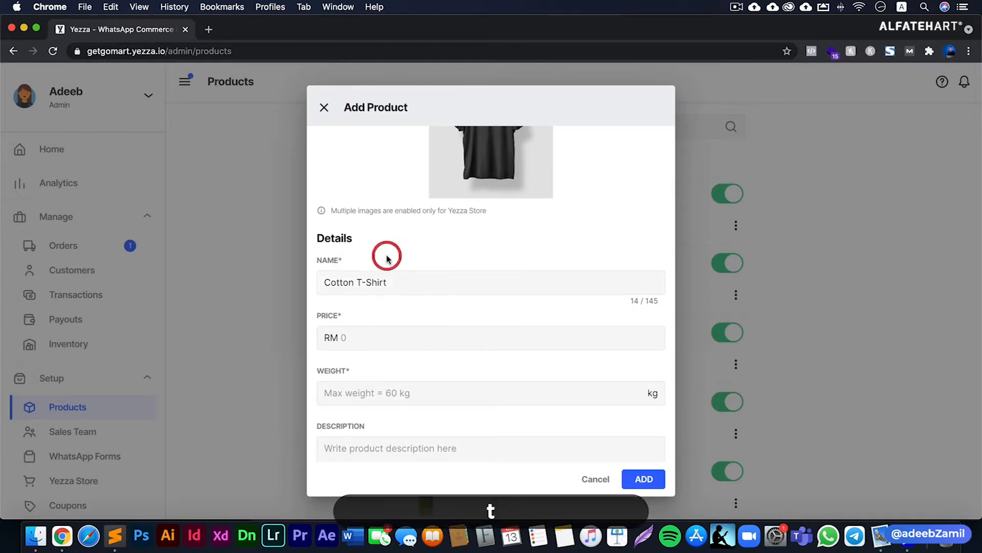
pyautogui.click(344, 337)
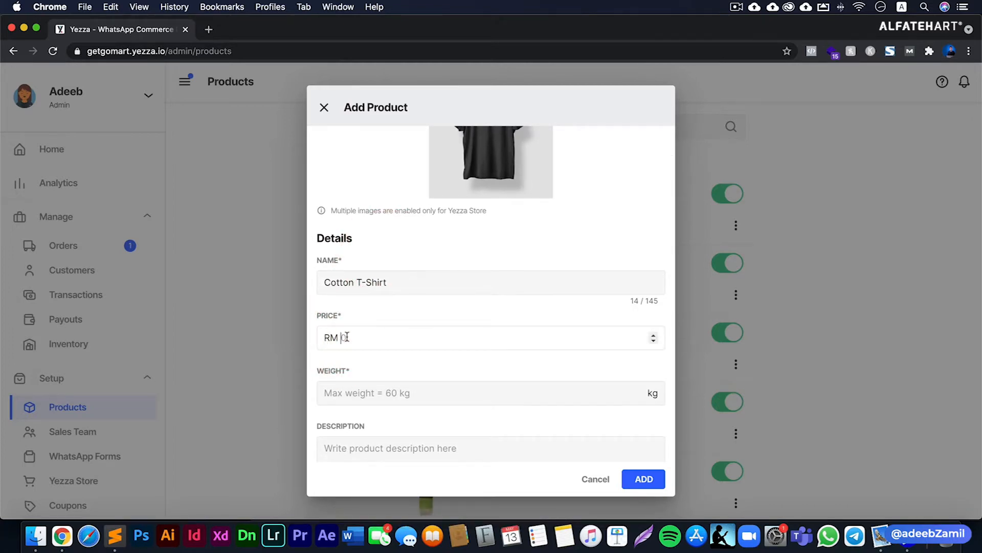
pyautogui.write('25')
pyautogui.click(387, 317)
pyautogui.scroll(-1, 387, 317)
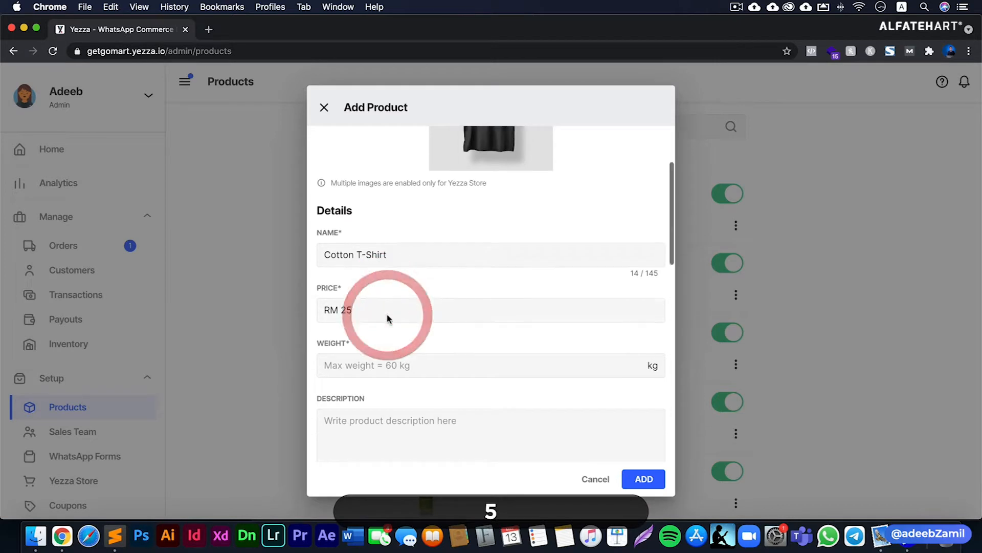
# - Set the product's weight to 0.2 kg
pyautogui.scroll(-1, 387, 317)
pyautogui.click(351, 339)
pyautogui.write('1')
pyautogui.moveTo(355, 341); pyautogui.dragTo(290, 342)
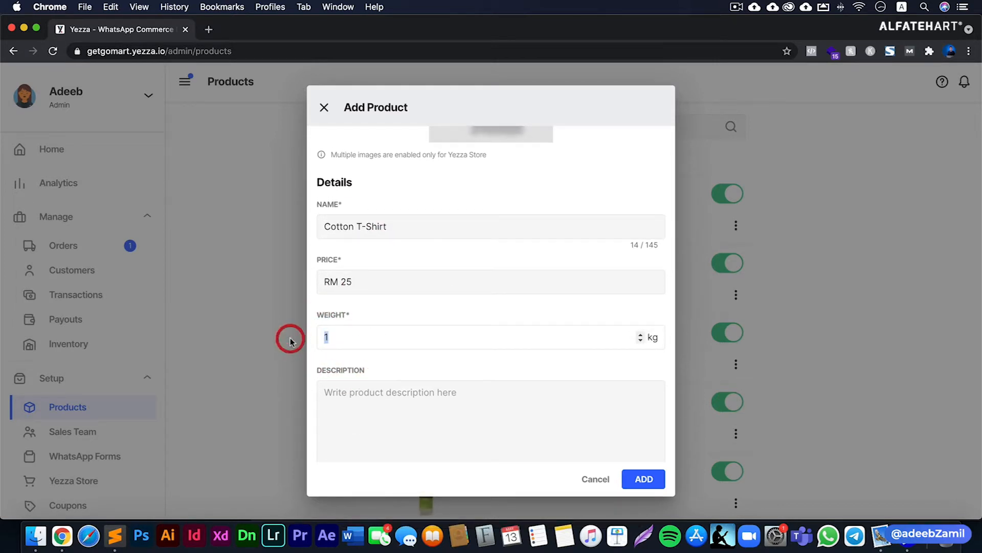
pyautogui.write('0.2')
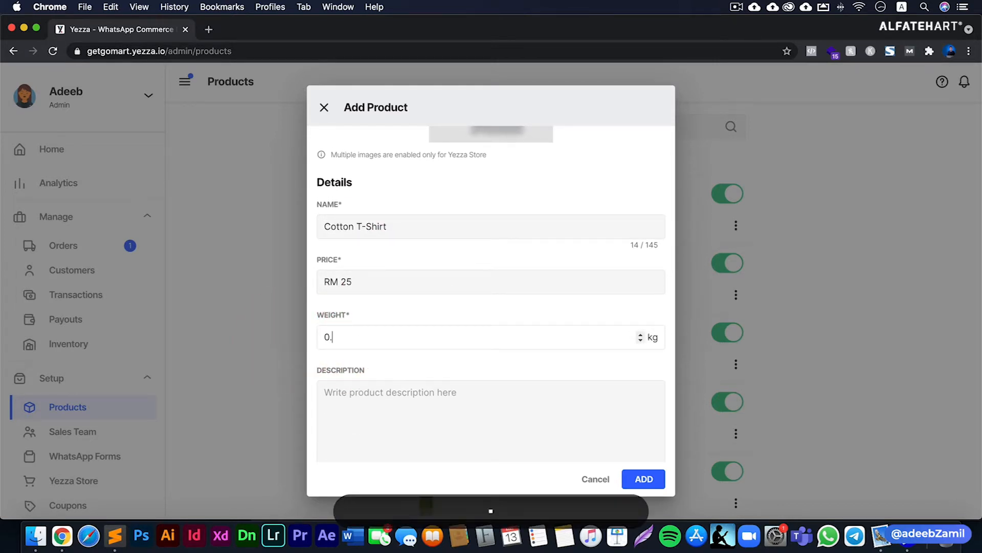
pyautogui.click(512, 313)
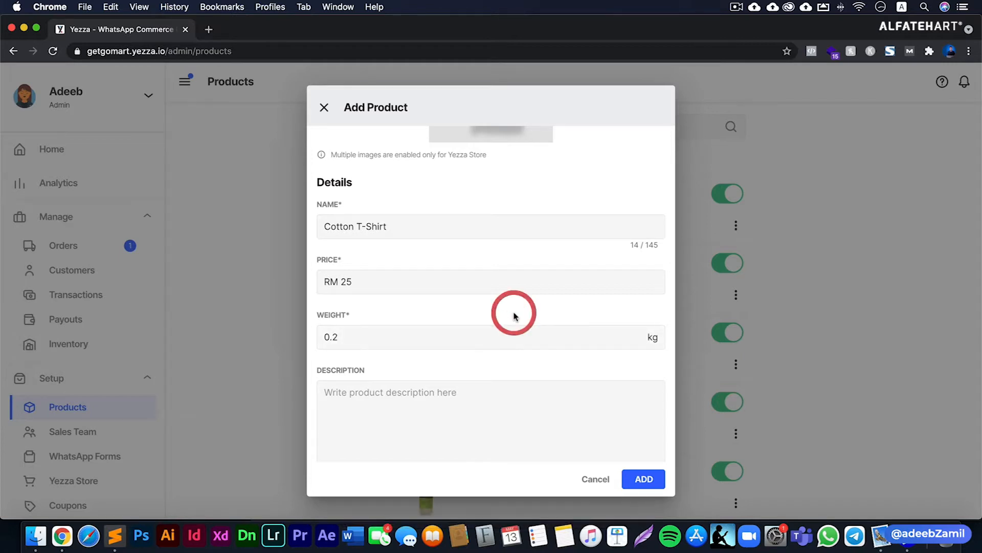
# - Enter "Original Cotton T-Shirt" as the first line of the product description
pyautogui.scroll(-3, 406, 333)
pyautogui.click(354, 336)
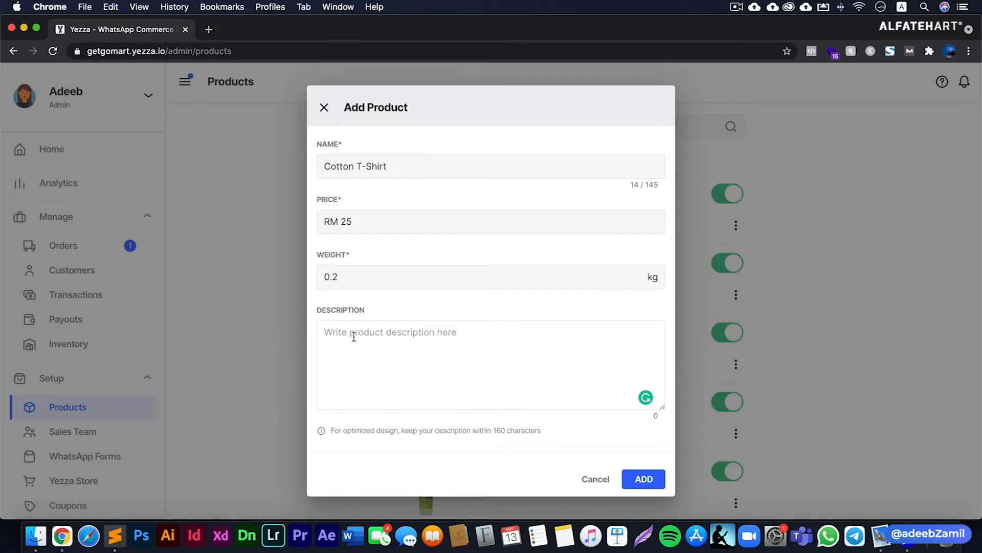
pyautogui.scroll(-1, 353, 336)
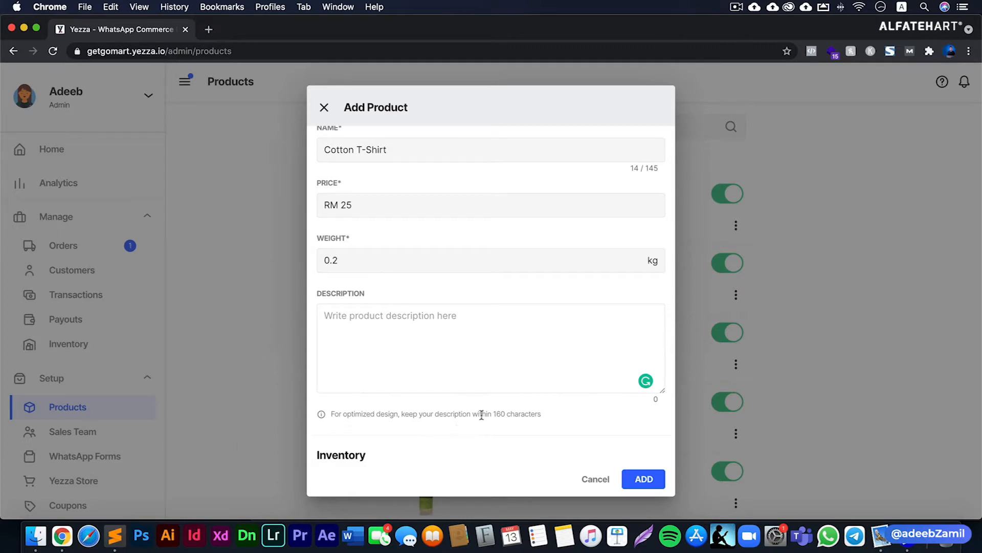
pyautogui.doubleClick(498, 413)
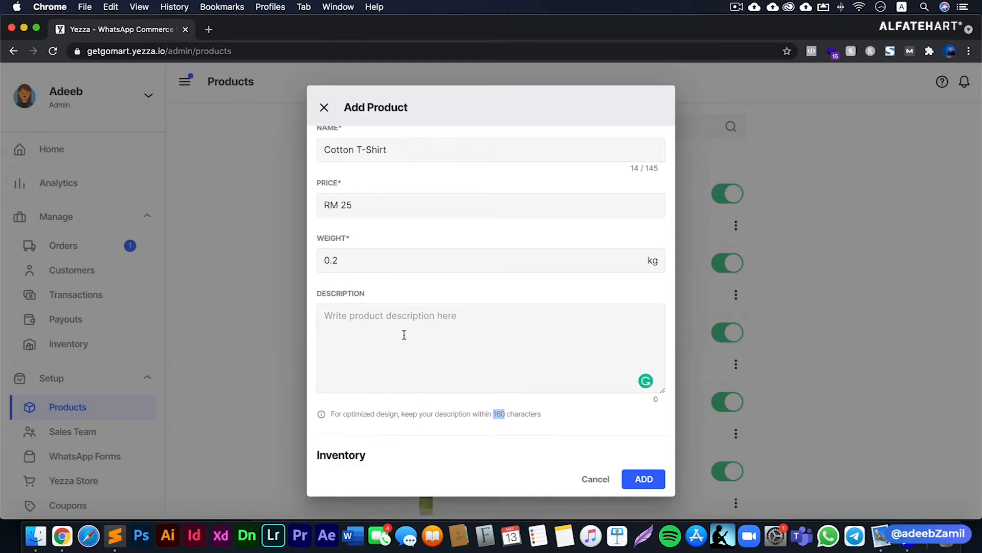
pyautogui.doubleClick(655, 398)
pyautogui.click(392, 335)
pyautogui.write('Or')
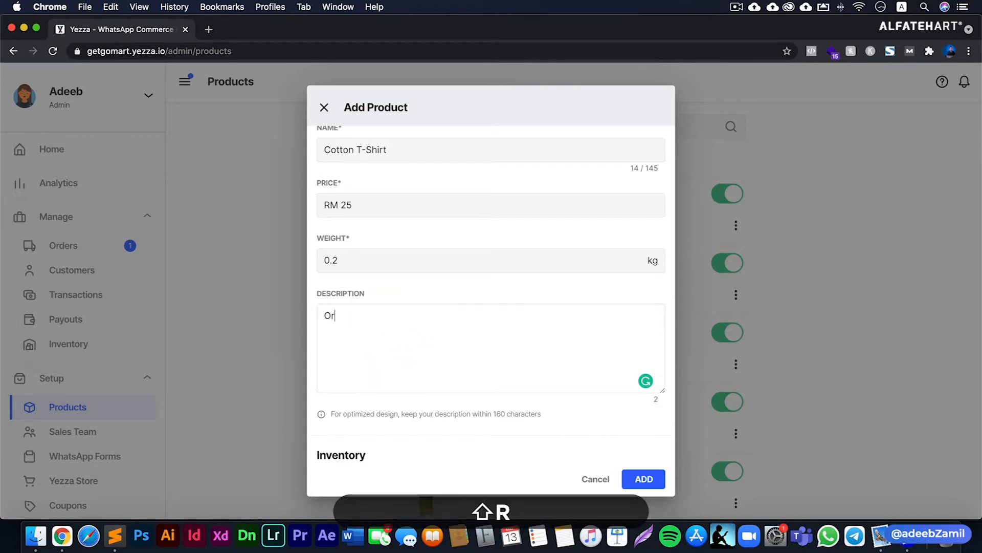
pyautogui.write('iginal Cottom')
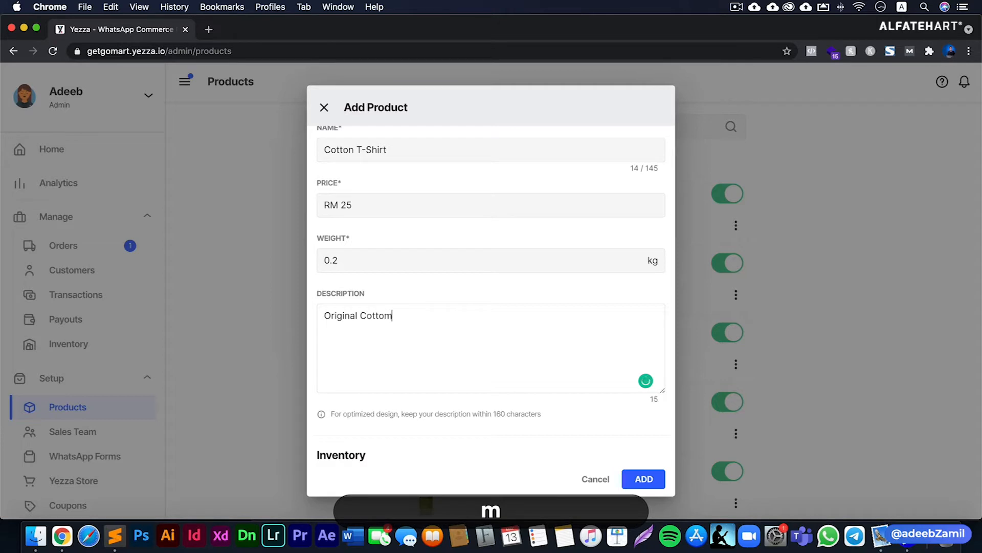
pyautogui.press('BackSpace')
pyautogui.write('nal Cotton T-Shirt')
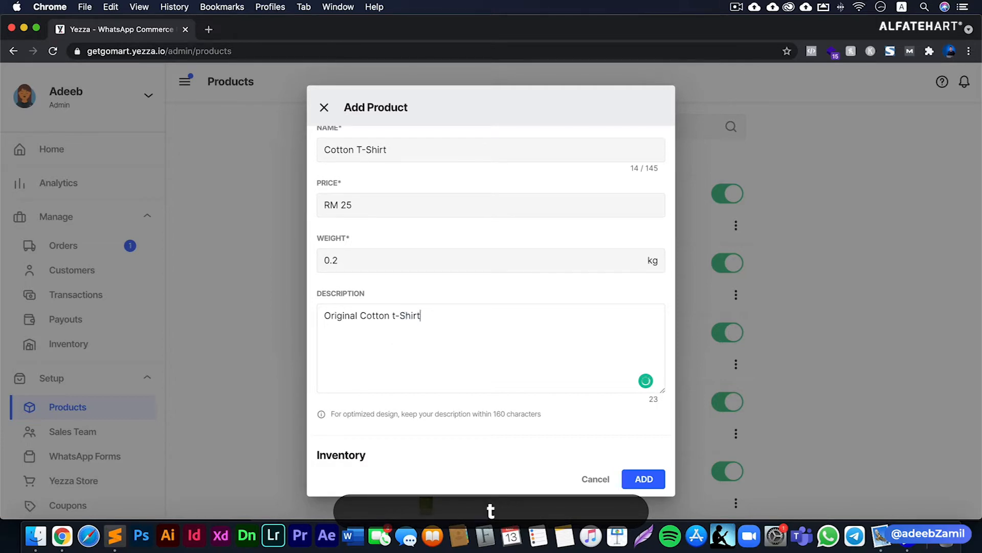
# - Add a second description line reading "Sizes: S, M, L, XL, XXL"
pyautogui.press('Return')
pyautogui.write('Sizes: S, M')
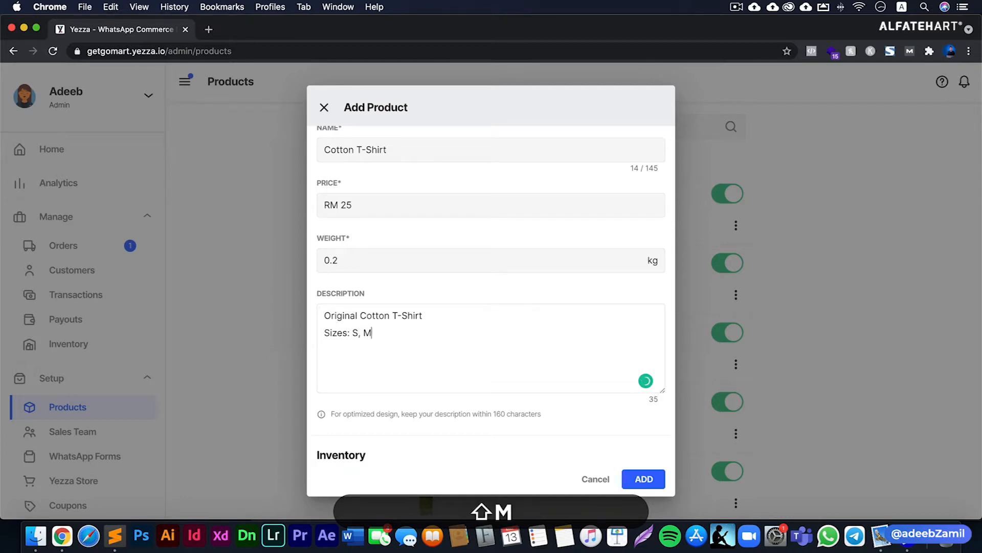
pyautogui.write(', L, XL.')
pyautogui.press('BackSpace')
pyautogui.write(', XXL')
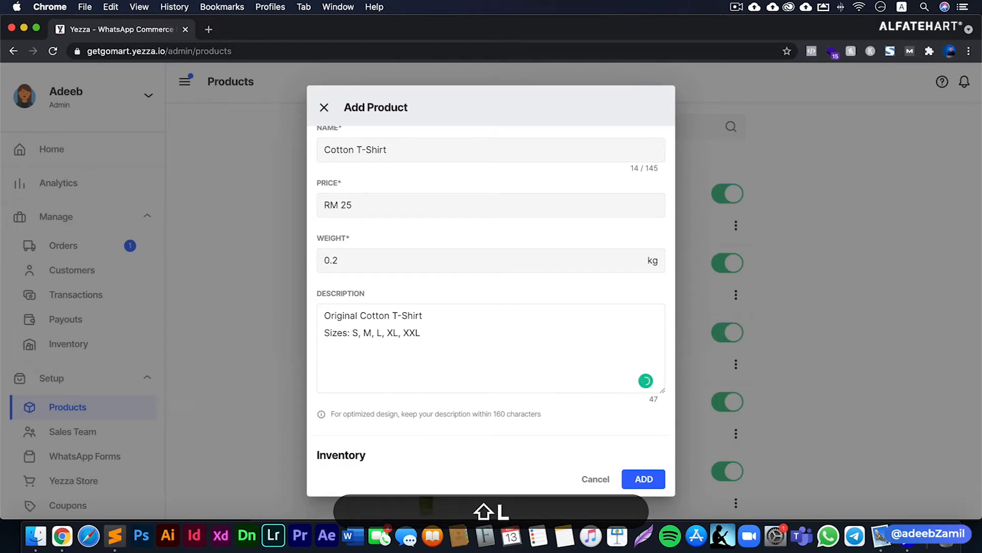
# - Mark the product as having limited stock and set the quantity in stock to 20
pyautogui.scroll(-3, 423, 302)
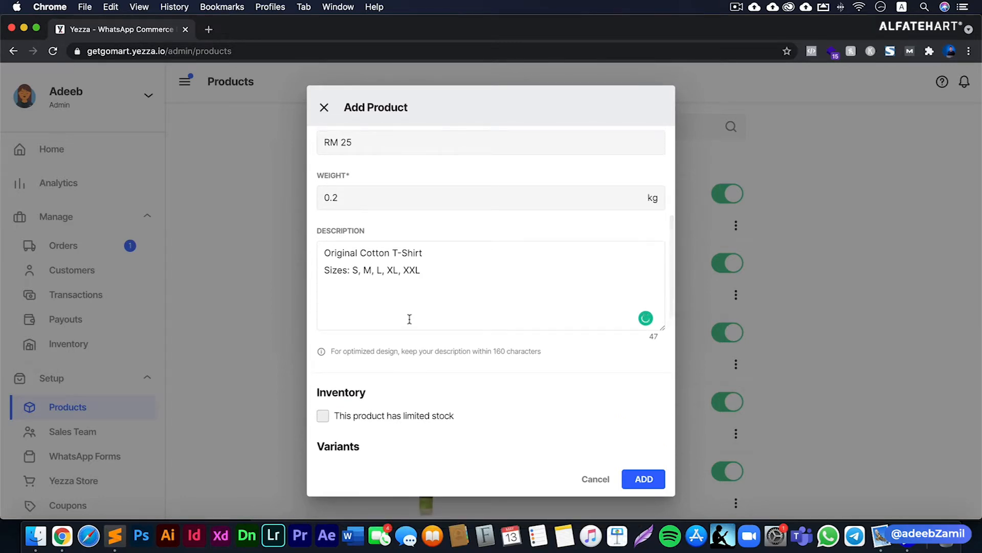
pyautogui.scroll(-4, 409, 319)
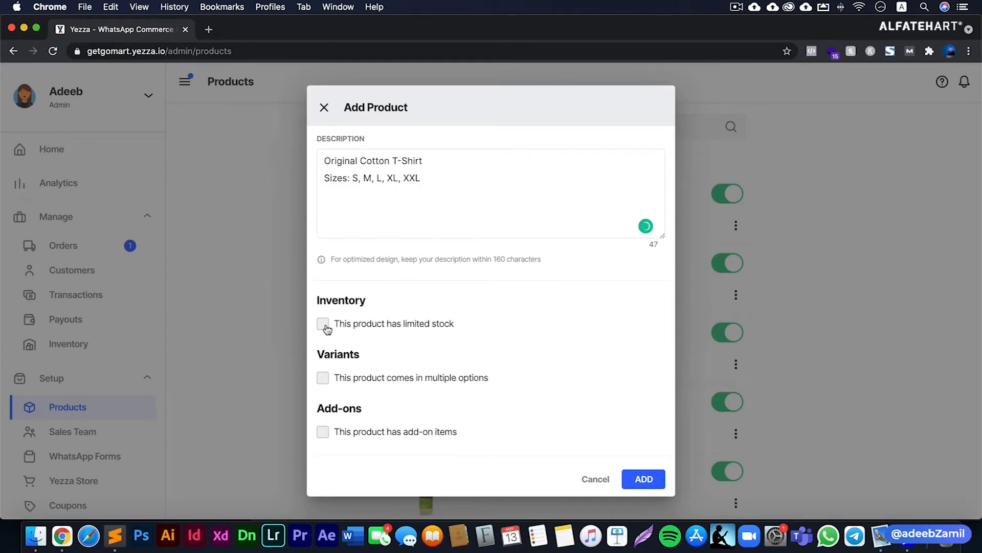
pyautogui.click(324, 328)
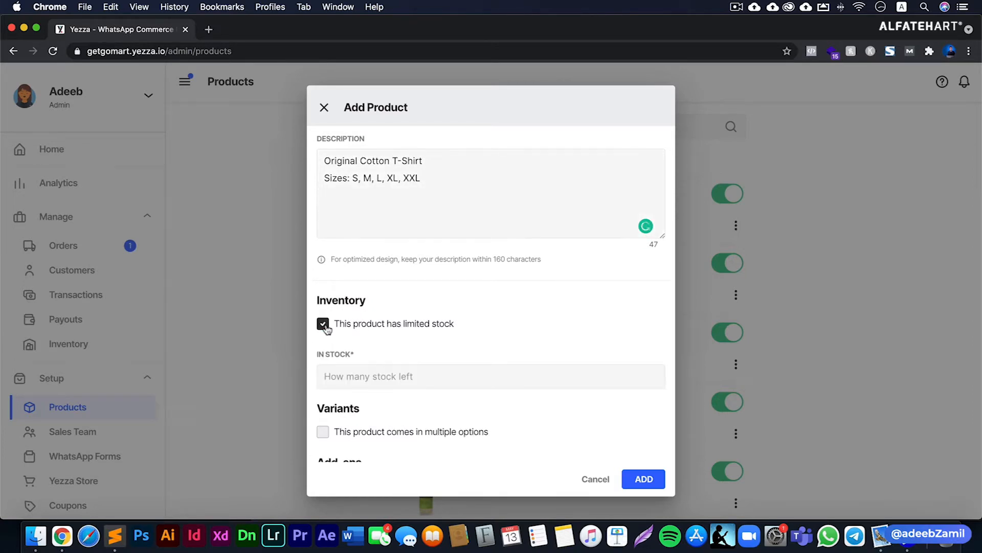
pyautogui.scroll(-3, 320, 328)
pyautogui.click(338, 310)
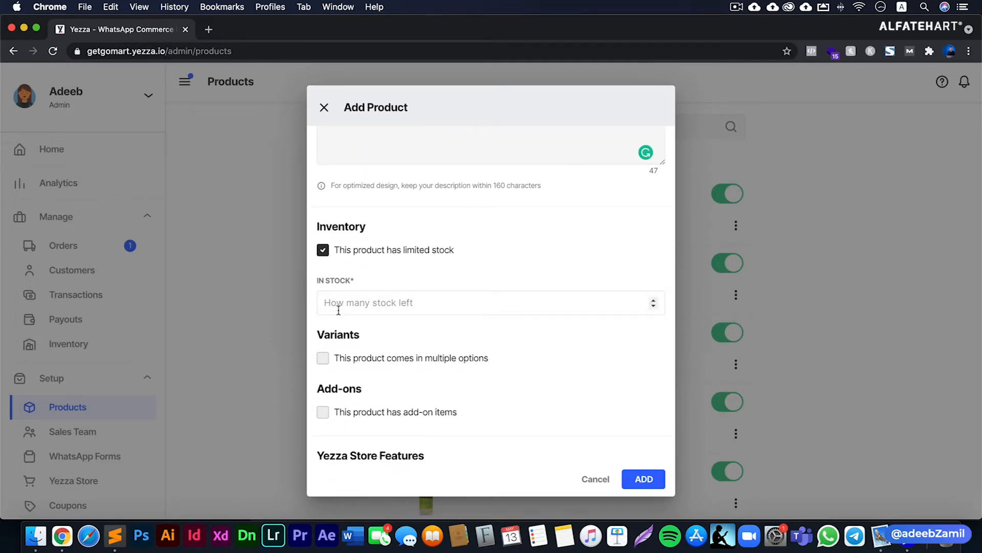
pyautogui.write('20')
pyautogui.click(416, 279)
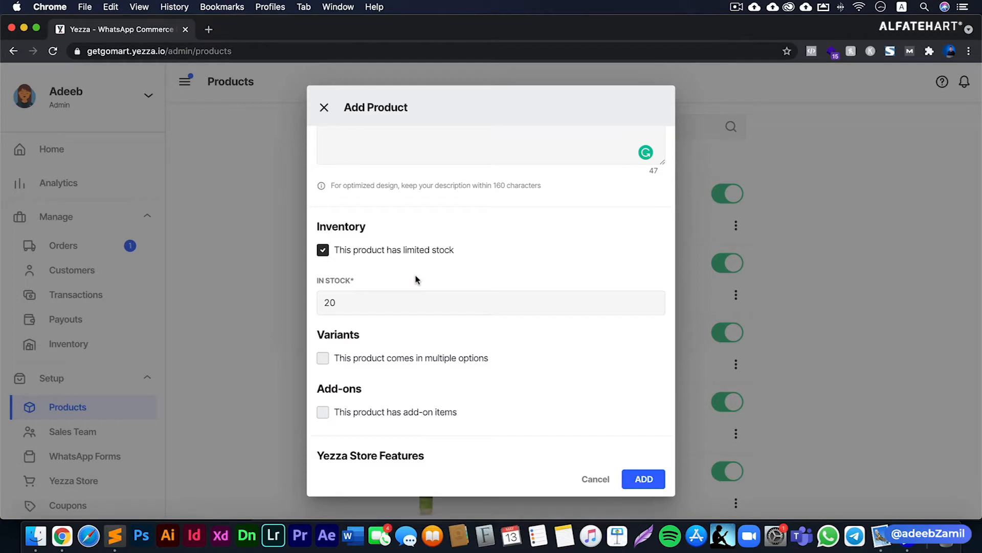
# - Add the line "Color: Red, Green" below the sizes in the product description
pyautogui.scroll(-1, 415, 279)
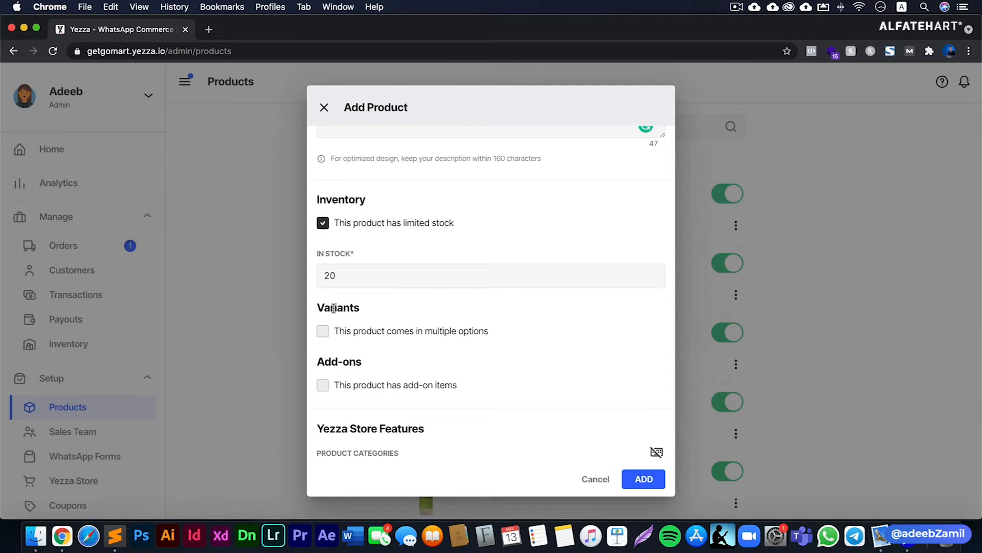
pyautogui.scroll(5, 334, 308)
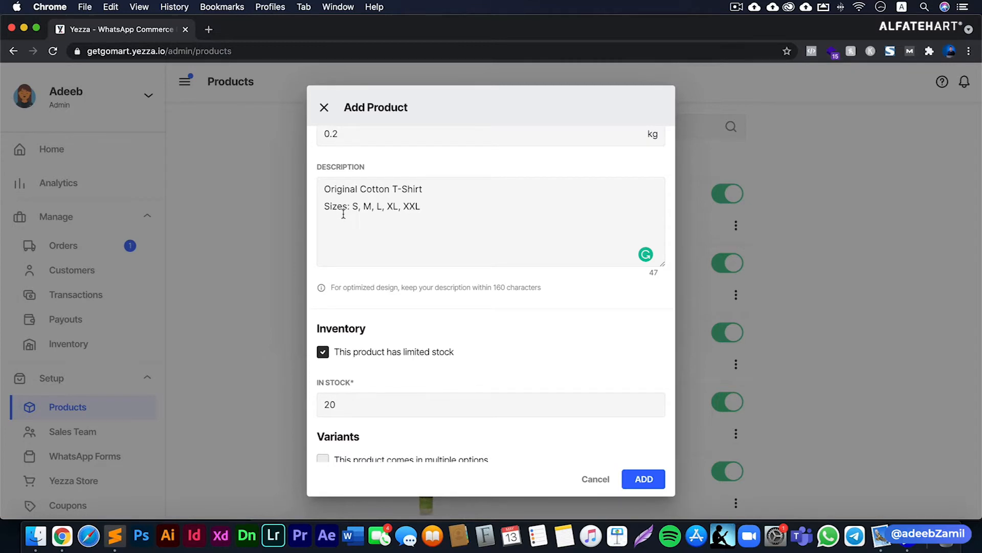
pyautogui.scroll(-1, 398, 325)
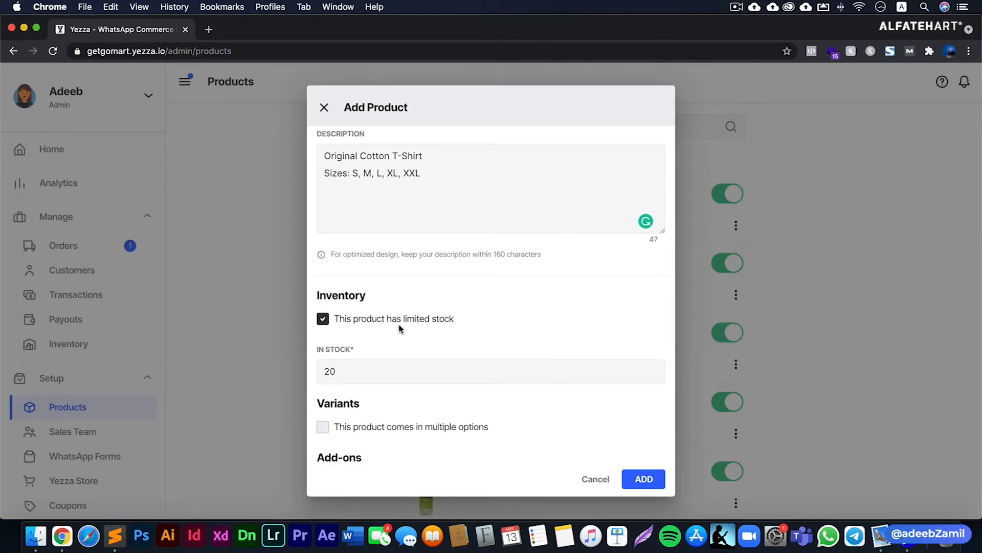
pyautogui.scroll(1, 397, 332)
pyautogui.doubleClick(336, 203)
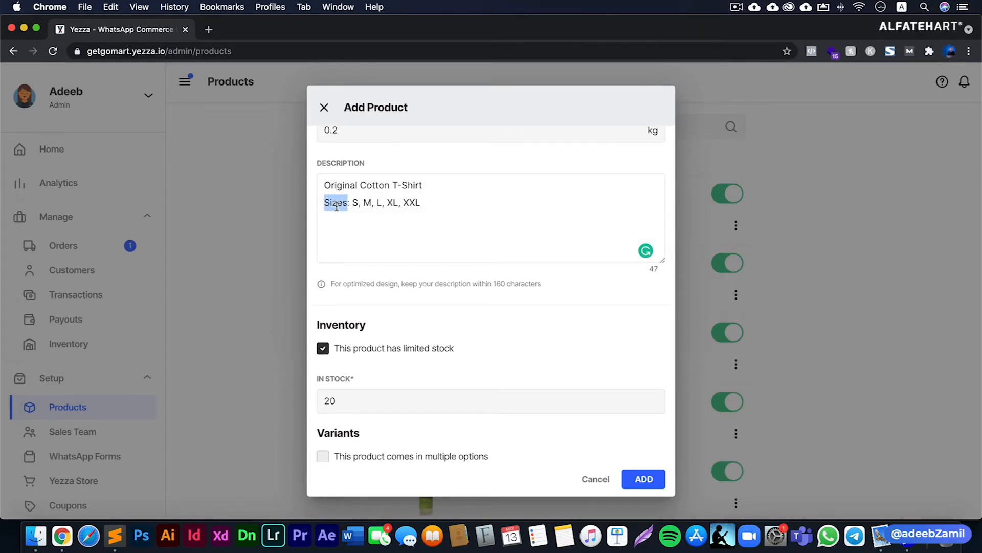
pyautogui.click(438, 204)
pyautogui.press('Return')
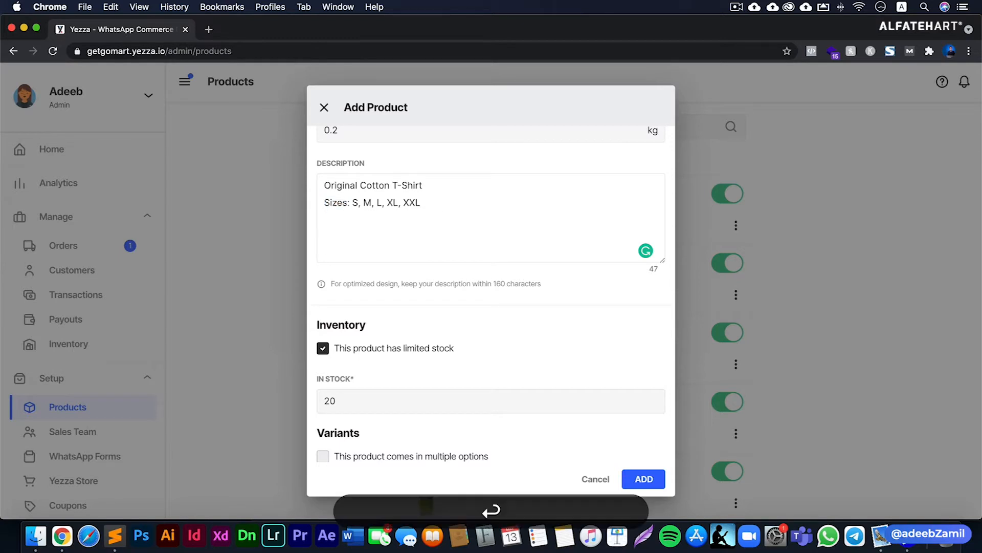
pyautogui.write('Color: Red, Green')
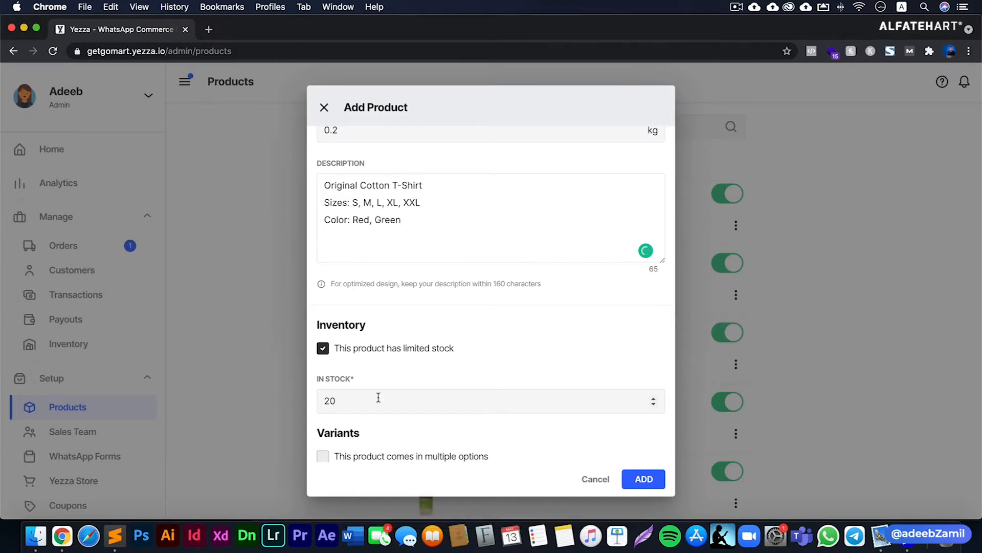
pyautogui.scroll(-2, 379, 398)
pyautogui.scroll(2, 321, 404)
pyautogui.doubleClick(361, 232)
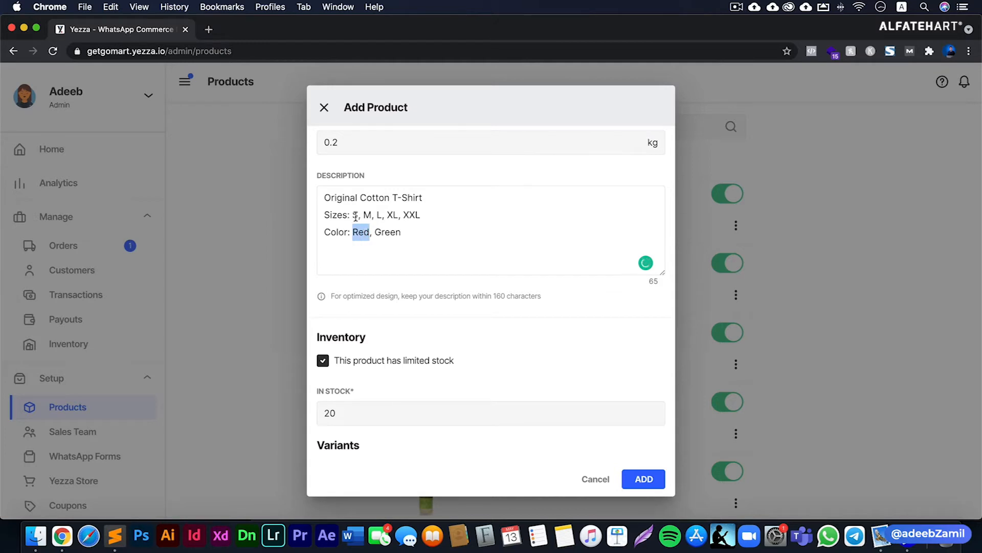
pyautogui.moveTo(353, 215); pyautogui.dragTo(425, 215)
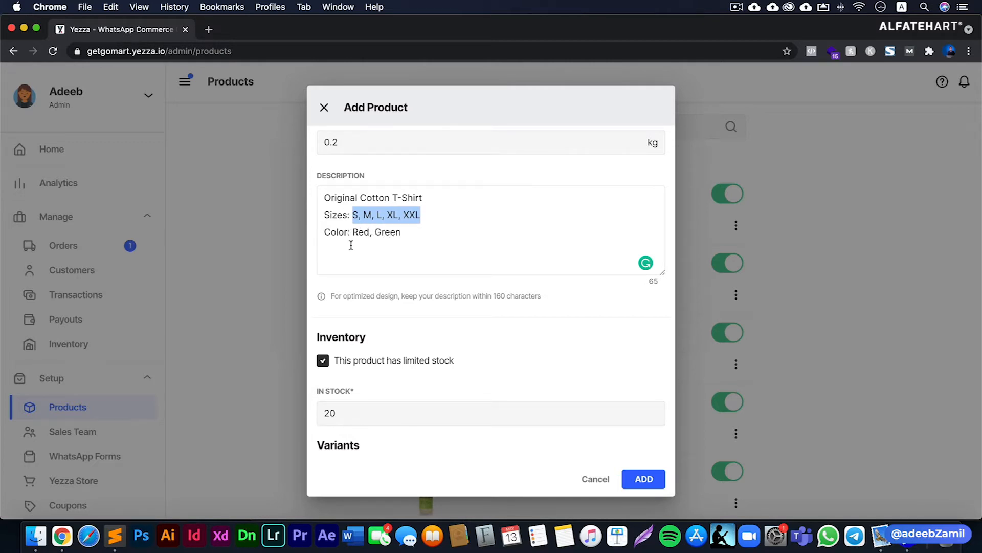
# - Remove the color line from the product description, leaving only the title and sizes lines
pyautogui.scroll(-5, 351, 246)
pyautogui.scroll(3, 331, 341)
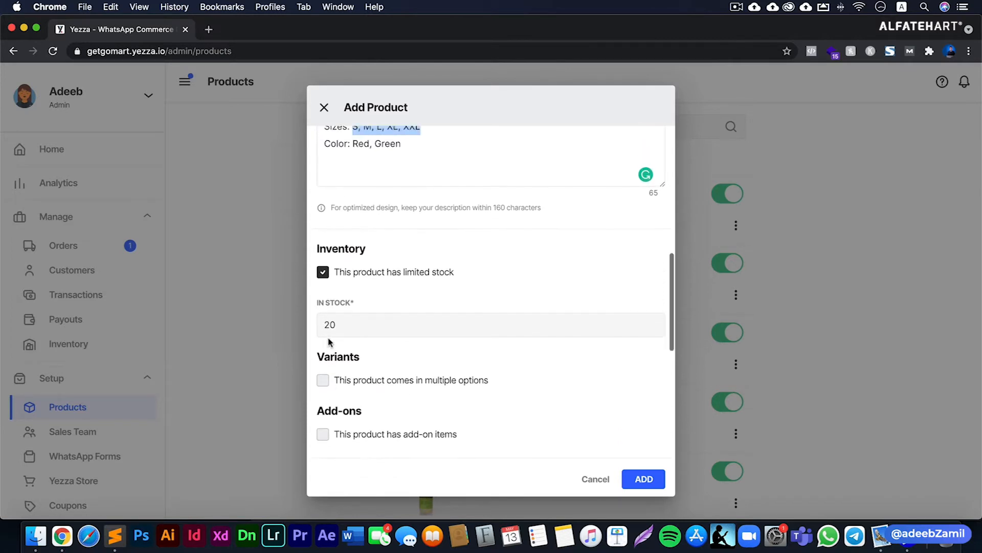
pyautogui.click(360, 198)
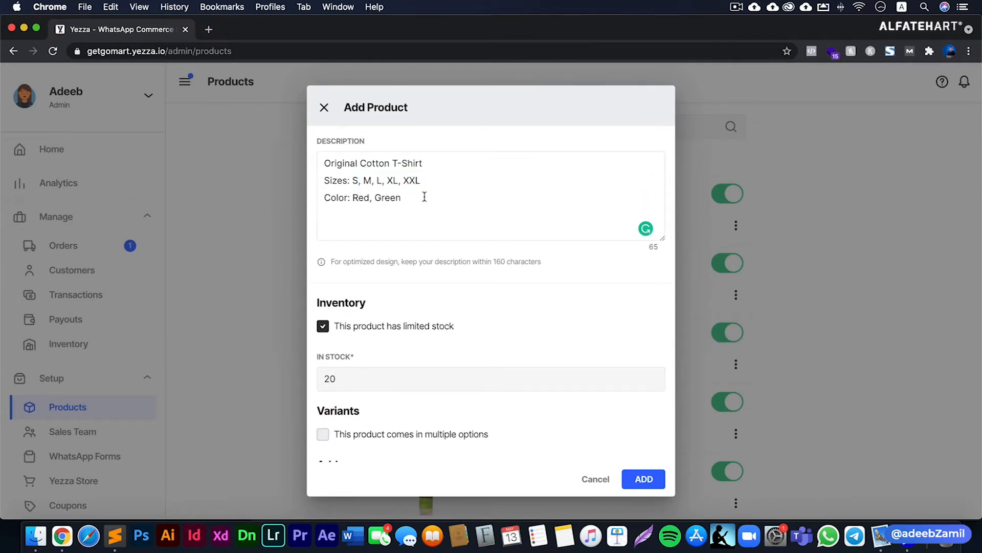
pyautogui.moveTo(423, 195); pyautogui.dragTo(318, 200)
pyautogui.press('BackSpace')
pyautogui.press('BackSpace')
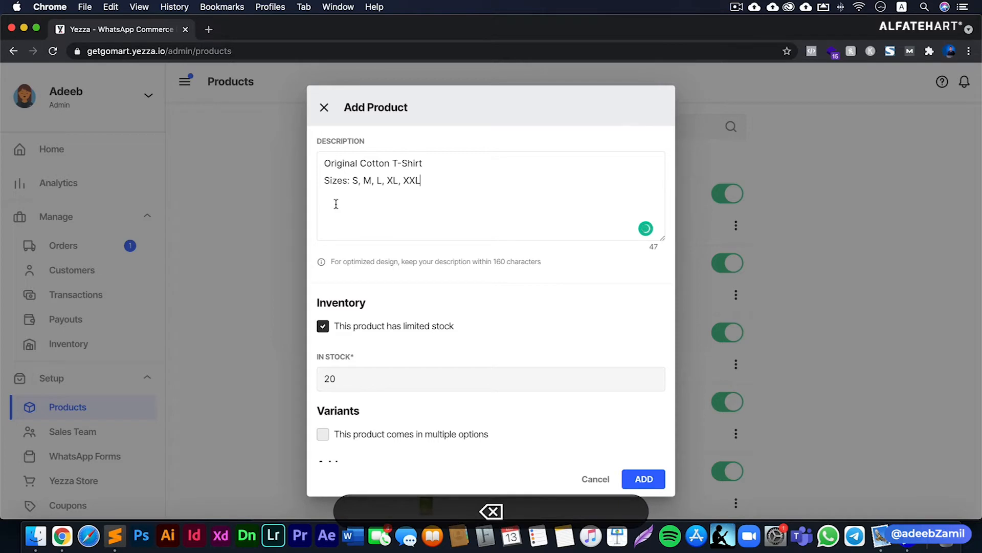
# - Append "(Black)" to the product name so it reads "Cotton T-Shirt (Black)"
pyautogui.scroll(5, 353, 192)
pyautogui.click(408, 183)
pyautogui.write('()')
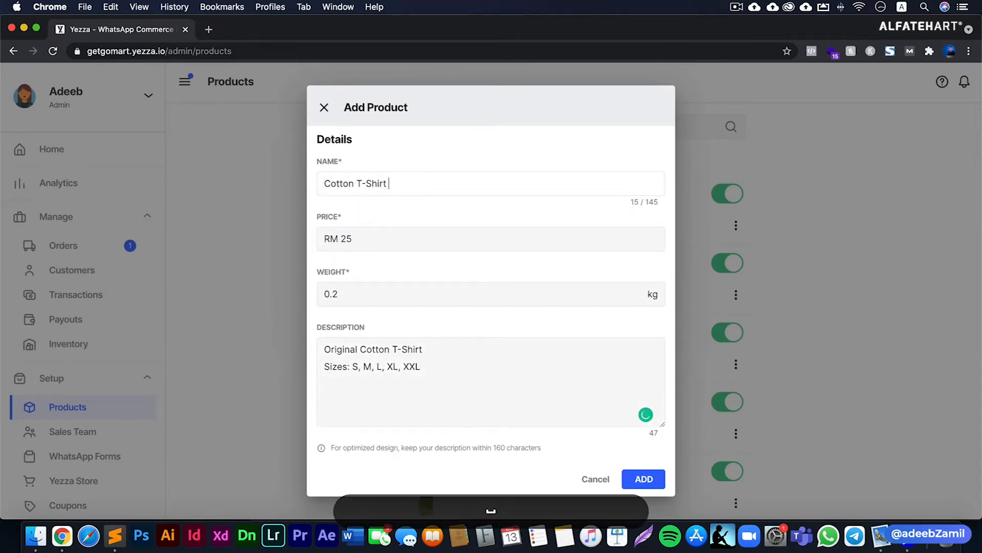
pyautogui.press('Left')
pyautogui.write('Black')
pyautogui.moveTo(398, 184); pyautogui.dragTo(393, 183)
pyautogui.write('B')
# - Mark the product as coming in multiple options and start adding variants of type Size
pyautogui.scroll(-5, 458, 209)
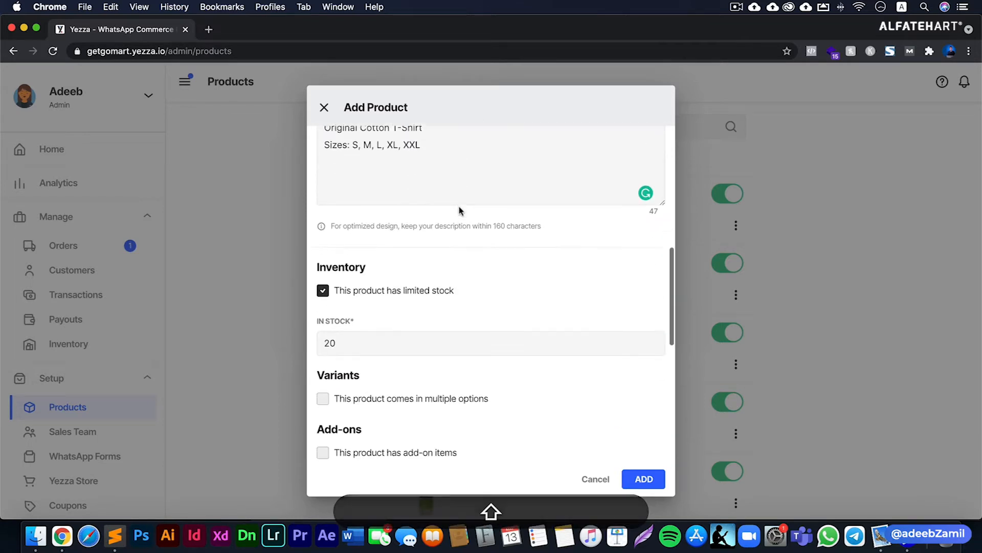
pyautogui.click(321, 384)
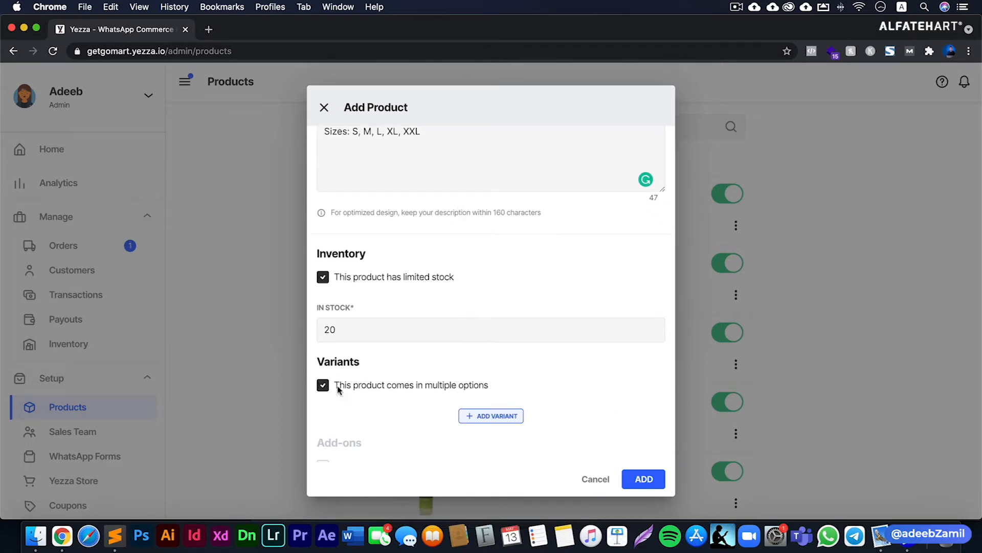
pyautogui.scroll(-2, 486, 312)
pyautogui.click(475, 337)
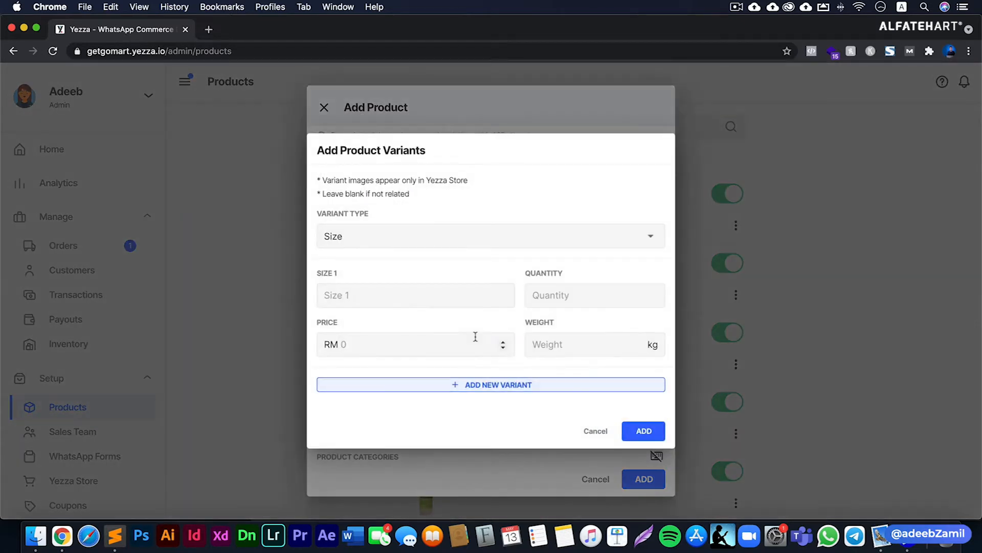
pyautogui.click(353, 239)
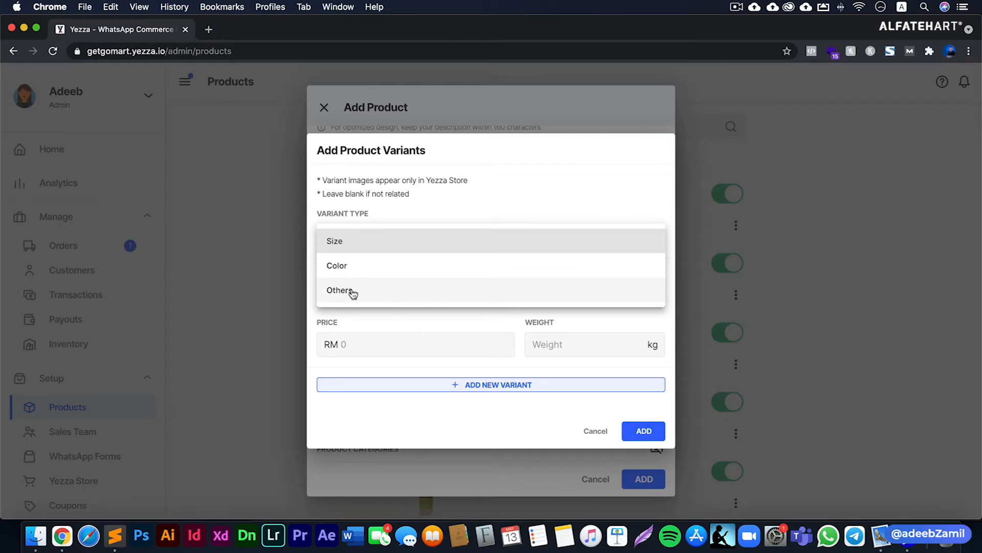
pyautogui.click(386, 242)
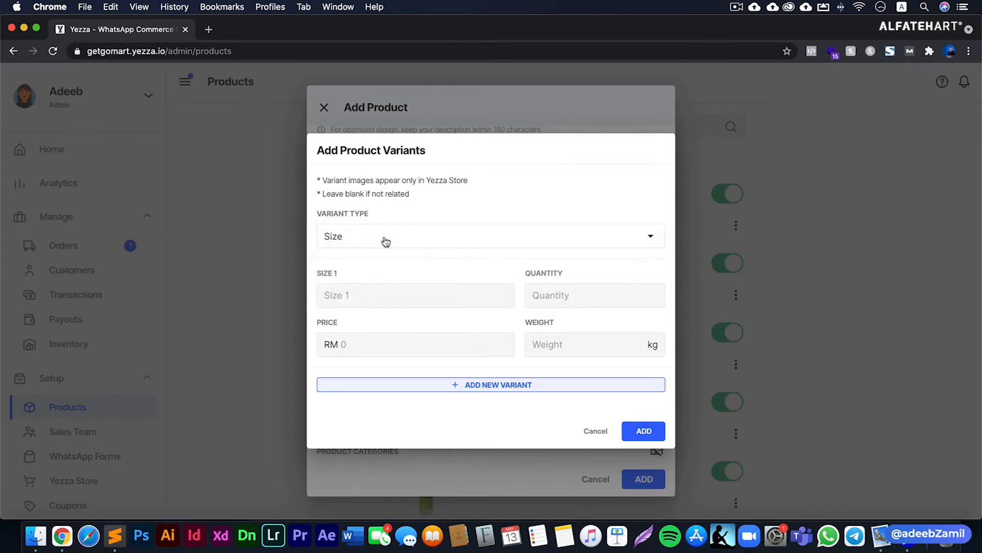
# - Fill in the first size variant as S with quantity 5, price RM 25 and weight 0.2 kg
pyautogui.click(339, 289)
pyautogui.press('shift')
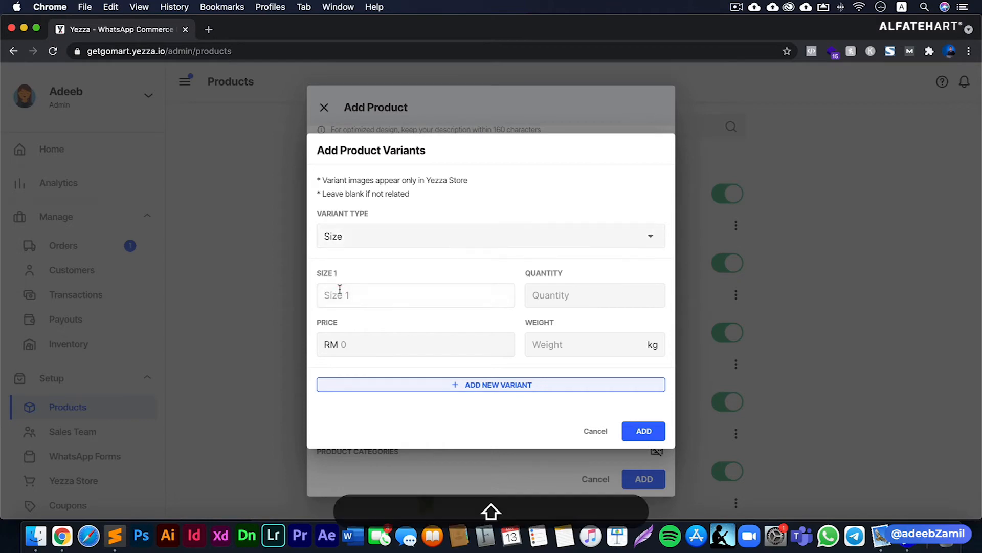
pyautogui.write('S')
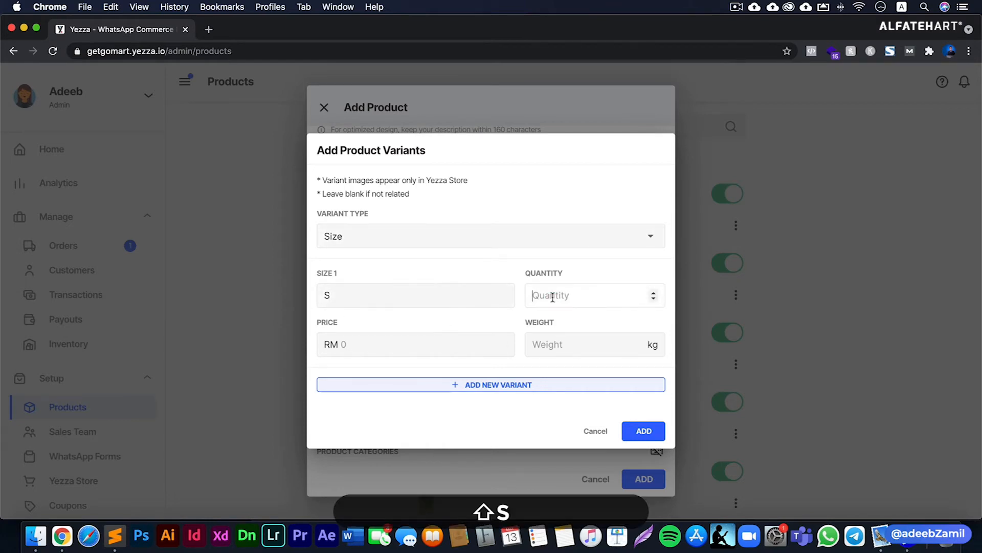
pyautogui.click(552, 296)
pyautogui.write('5')
pyautogui.click(386, 345)
pyautogui.write('25')
pyautogui.click(590, 350)
pyautogui.write('0.2')
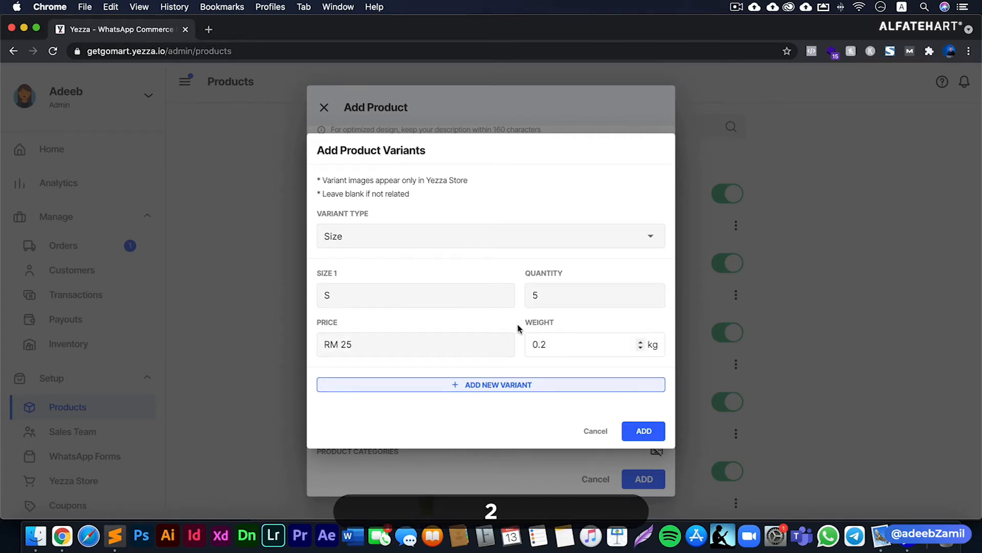
# - Add a second size variant named M and copy the RM 25 price from the first variant
pyautogui.click(509, 384)
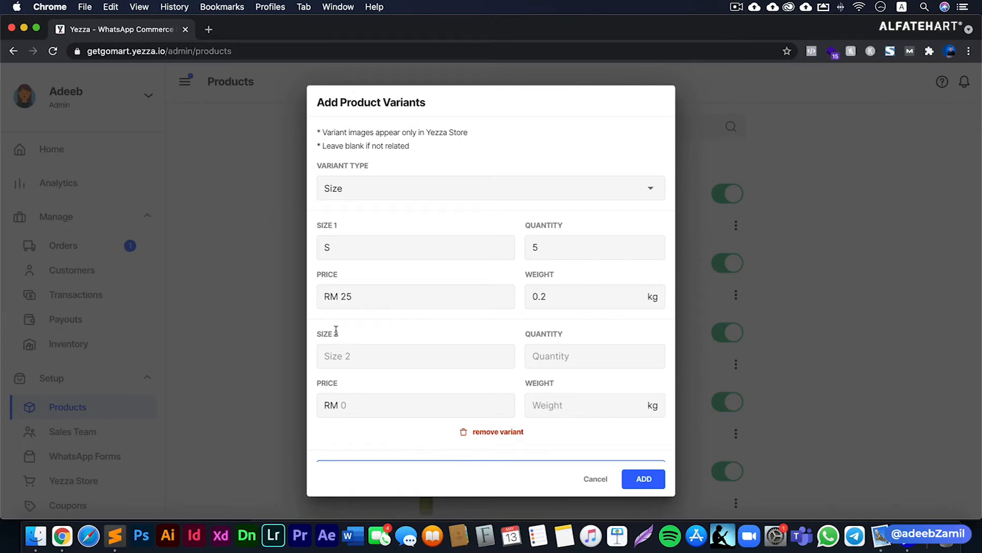
pyautogui.click(336, 351)
pyautogui.write('M')
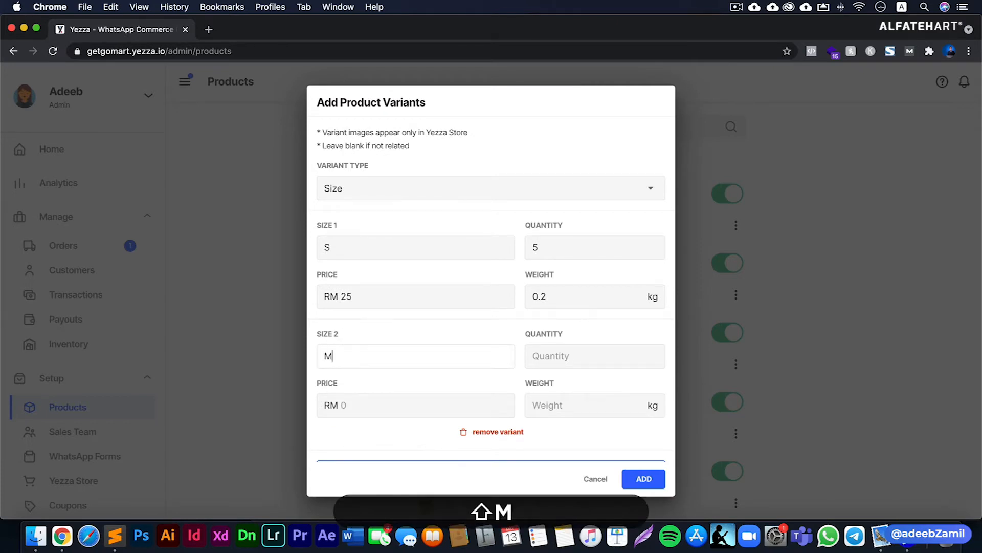
pyautogui.click(364, 295)
pyautogui.press('super+a')
pyautogui.press('super+c')
pyautogui.click(367, 404)
pyautogui.press('super+v')
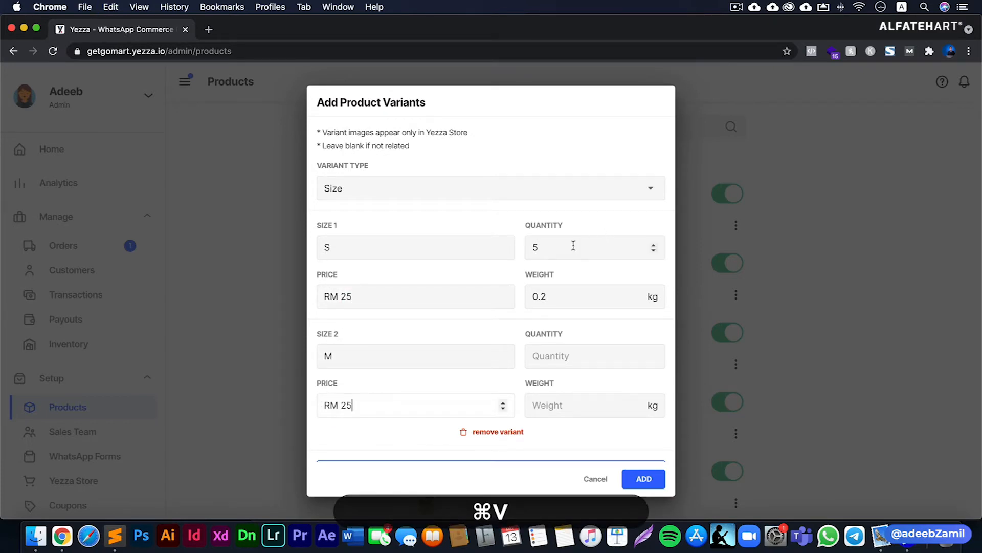
# - Copy quantity 5 and weight 0.2 kg from size S to the M variant, and save the product variants
pyautogui.click(573, 245)
pyautogui.press('super+a')
pyautogui.press('super+c')
pyautogui.click(559, 354)
pyautogui.press('super+v')
pyautogui.click(543, 297)
pyautogui.press('super+a')
pyautogui.press('super+c')
pyautogui.click(552, 409)
pyautogui.press('super+v')
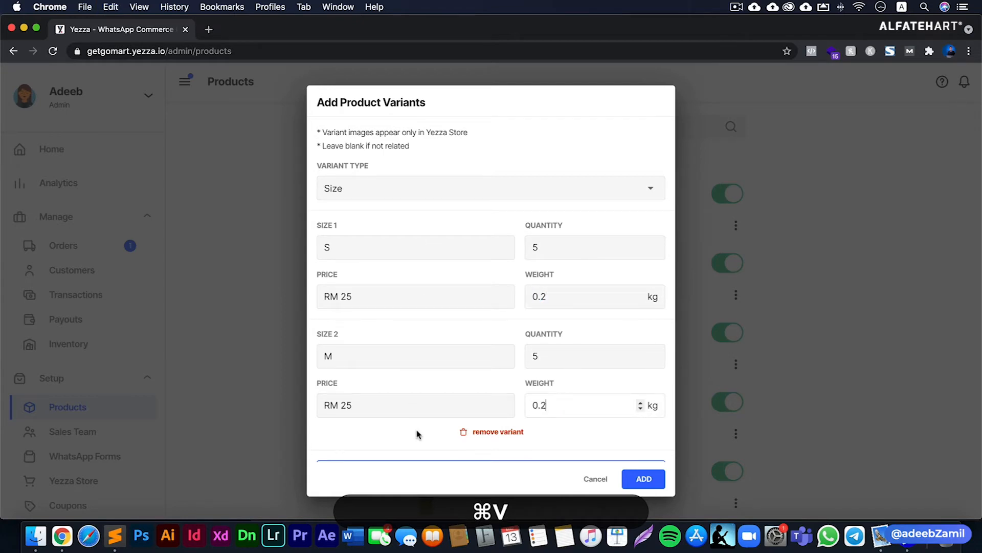
pyautogui.scroll(-2, 416, 434)
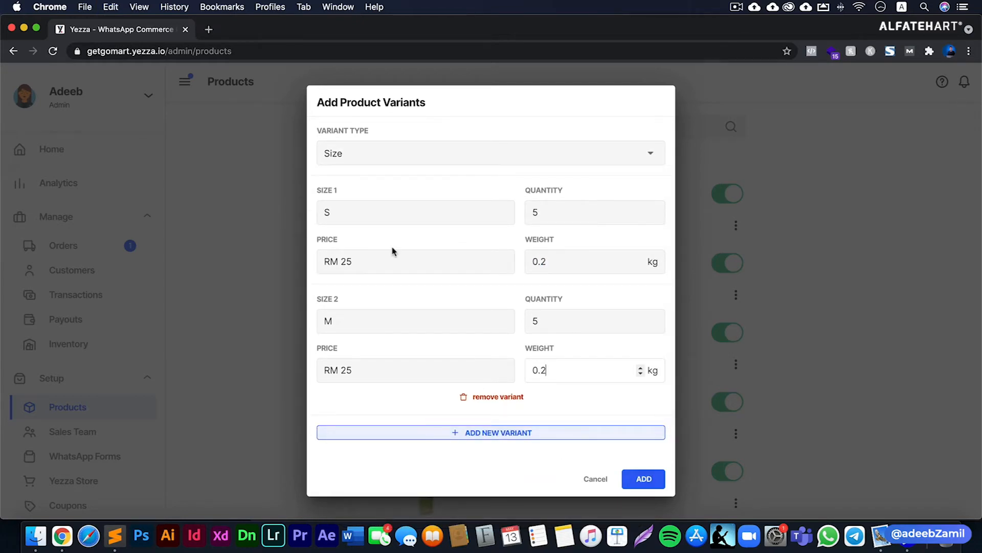
pyautogui.click(644, 478)
# - Examine the Yezza Store features of the product form, including the available product categories
pyautogui.scroll(3, 415, 368)
pyautogui.scroll(-5, 405, 361)
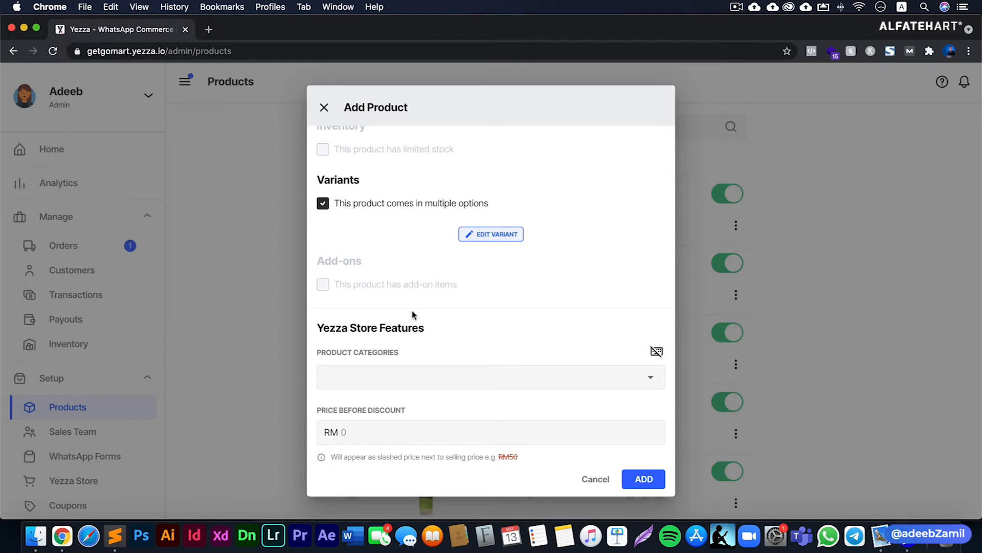
pyautogui.scroll(-3, 388, 313)
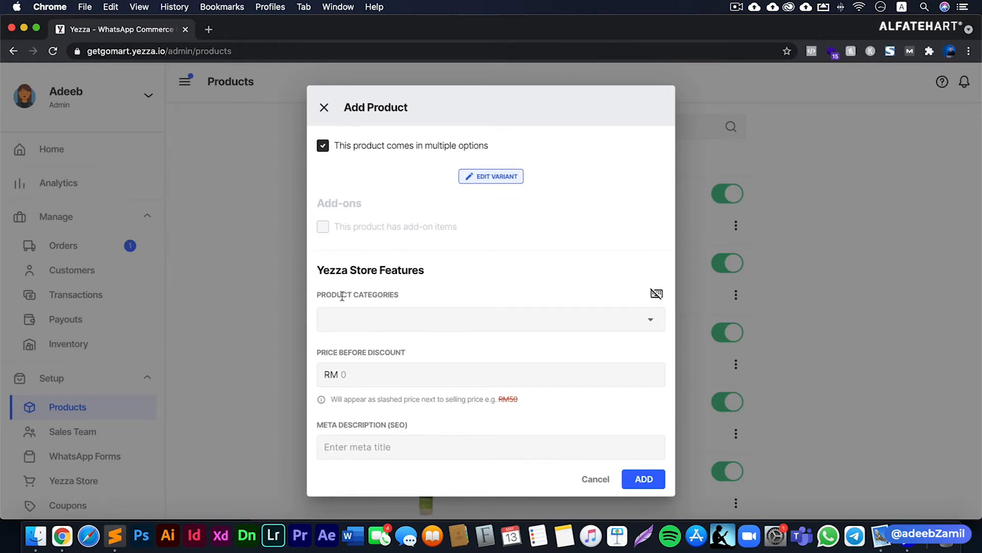
pyautogui.tripleClick(325, 269)
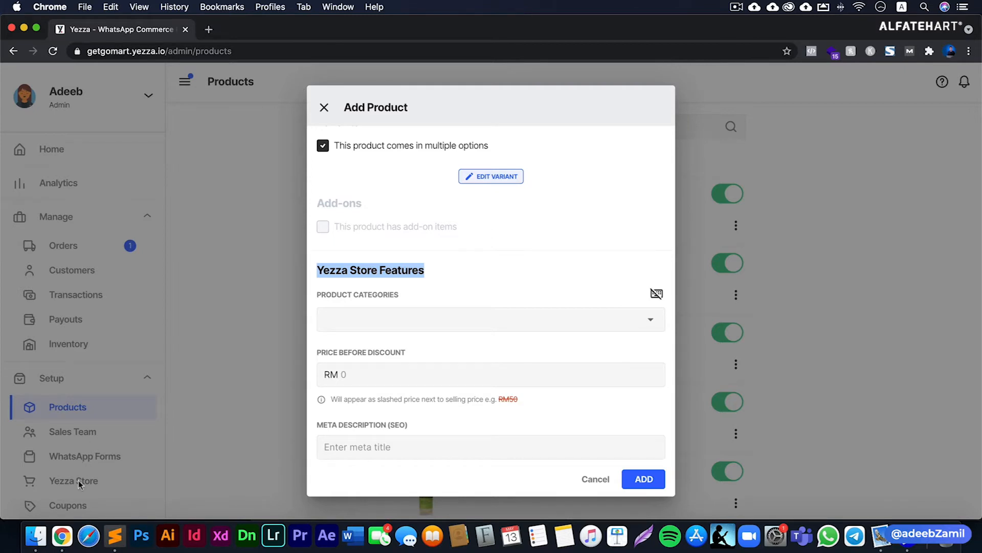
pyautogui.scroll(-2, 512, 271)
pyautogui.click(379, 279)
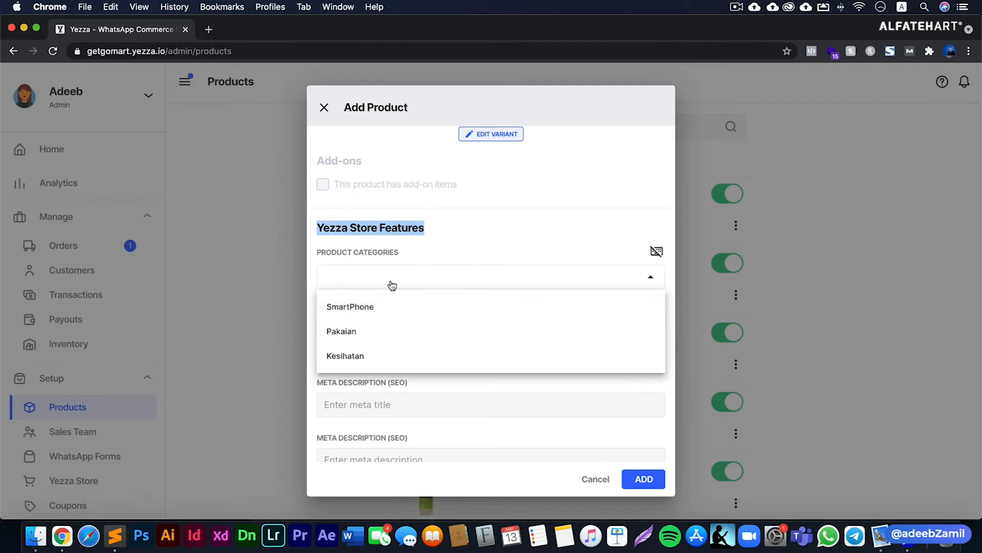
pyautogui.click(429, 247)
pyautogui.scroll(-2, 389, 317)
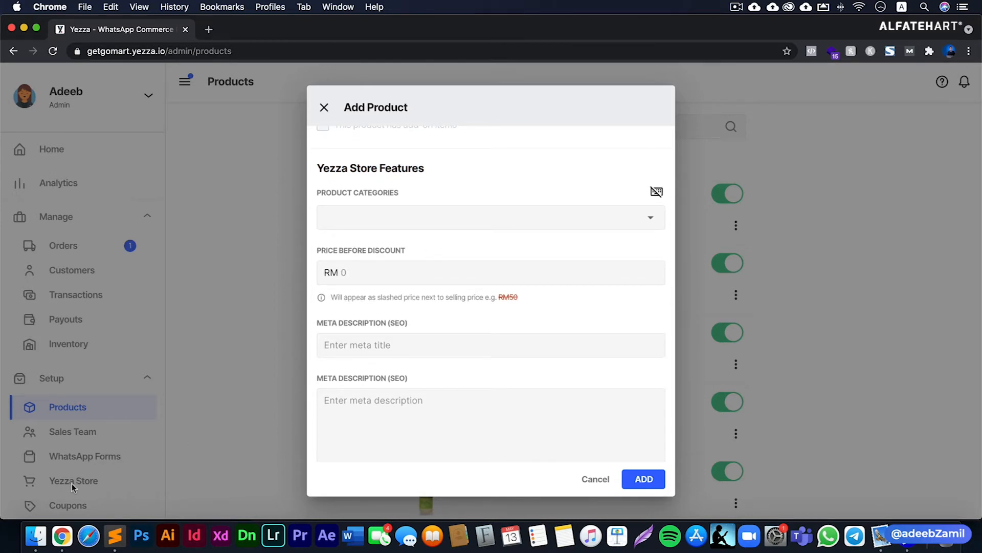
# - Set the product's price before discount to RM 30
pyautogui.click(358, 279)
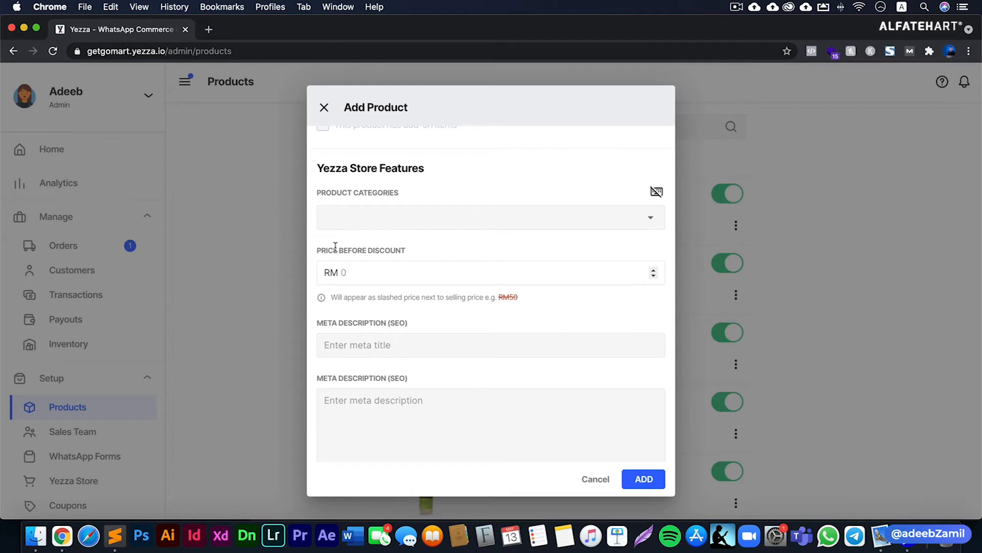
pyautogui.write('30')
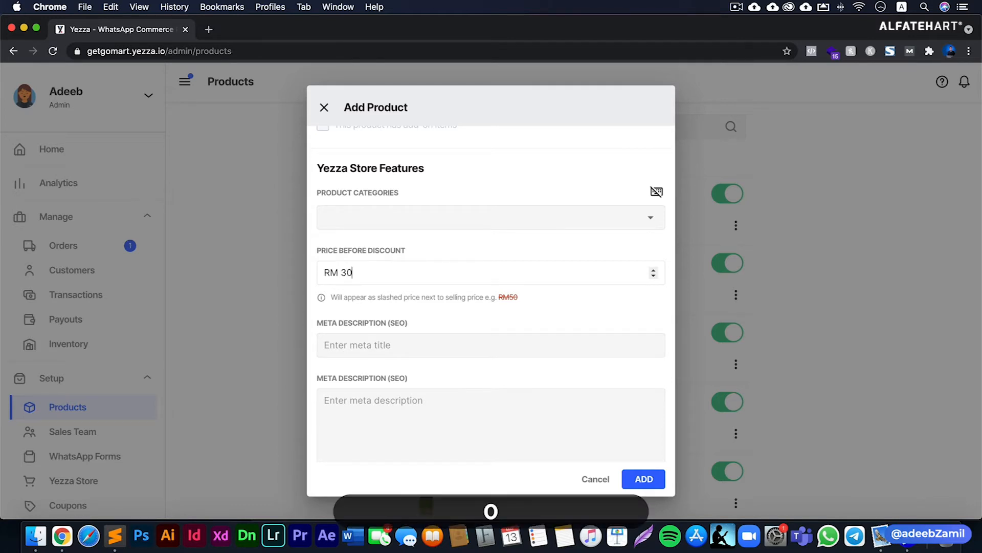
pyautogui.moveTo(498, 296); pyautogui.dragTo(517, 299)
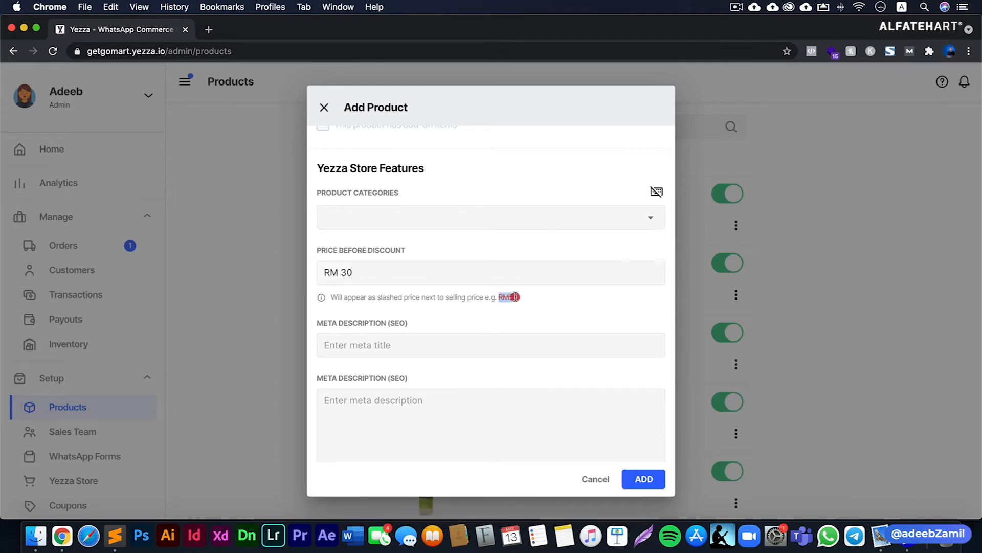
# - Review the SEO meta fields, the add-ons section and the saved size variants of the product
pyautogui.scroll(-1, 414, 339)
pyautogui.click(411, 333)
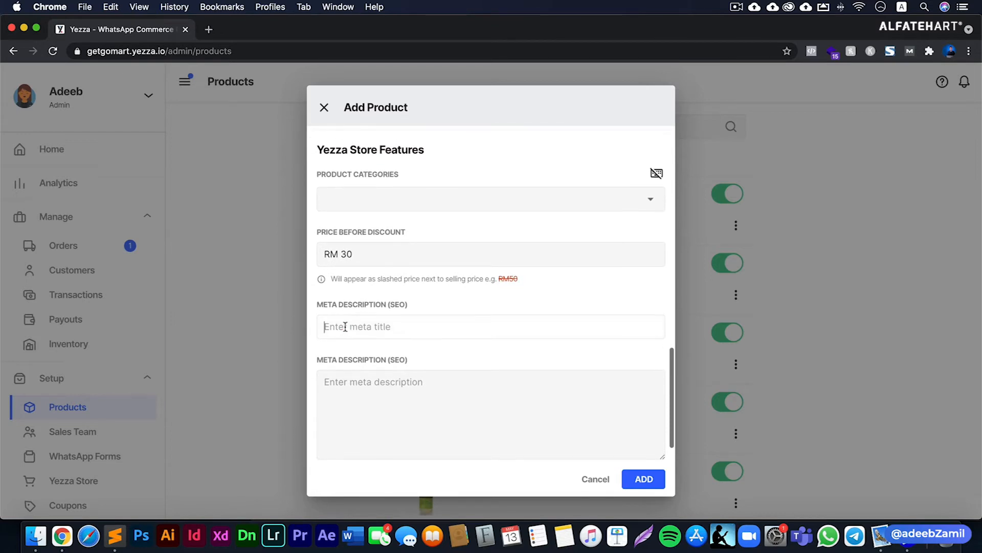
pyautogui.scroll(-2, 409, 307)
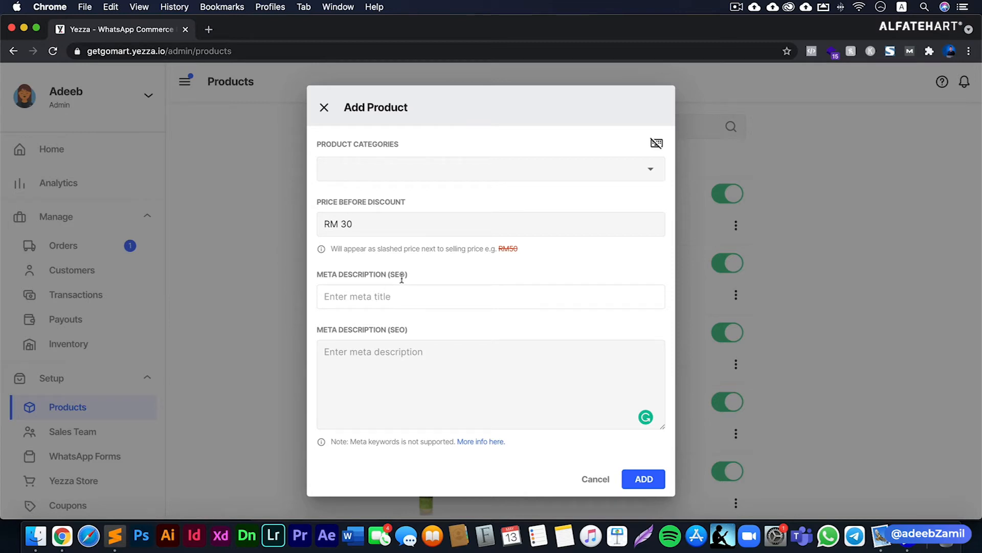
pyautogui.scroll(-1, 466, 436)
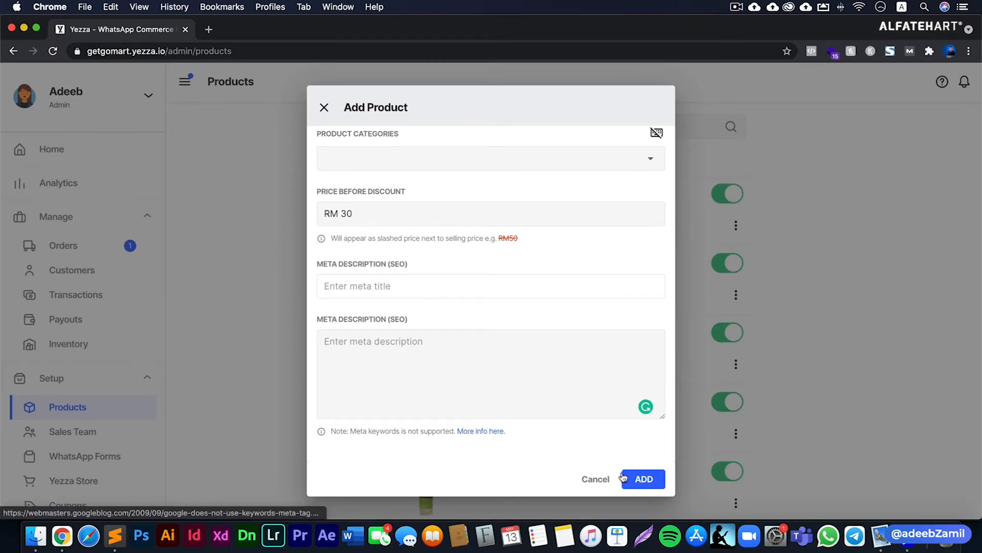
pyautogui.scroll(6, 517, 448)
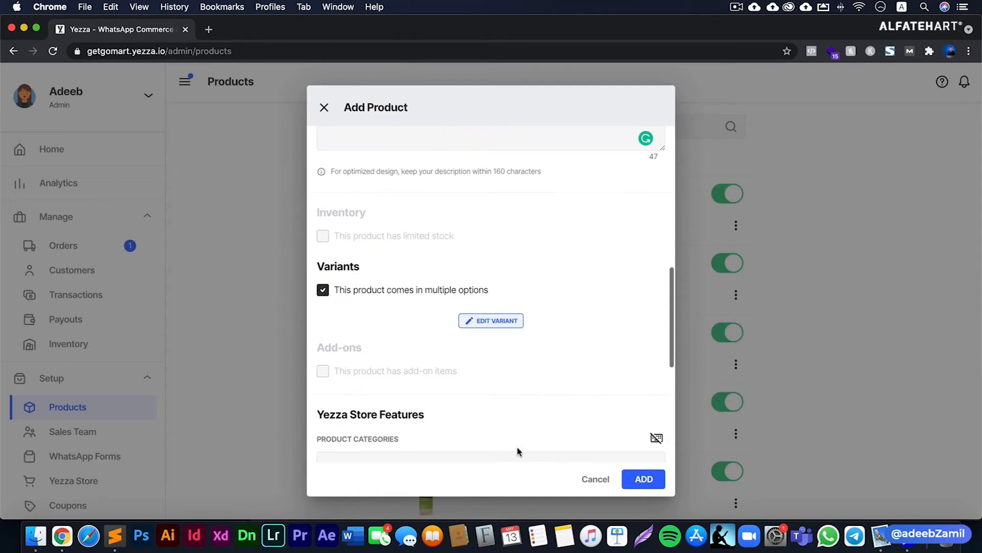
pyautogui.moveTo(318, 348); pyautogui.dragTo(368, 351)
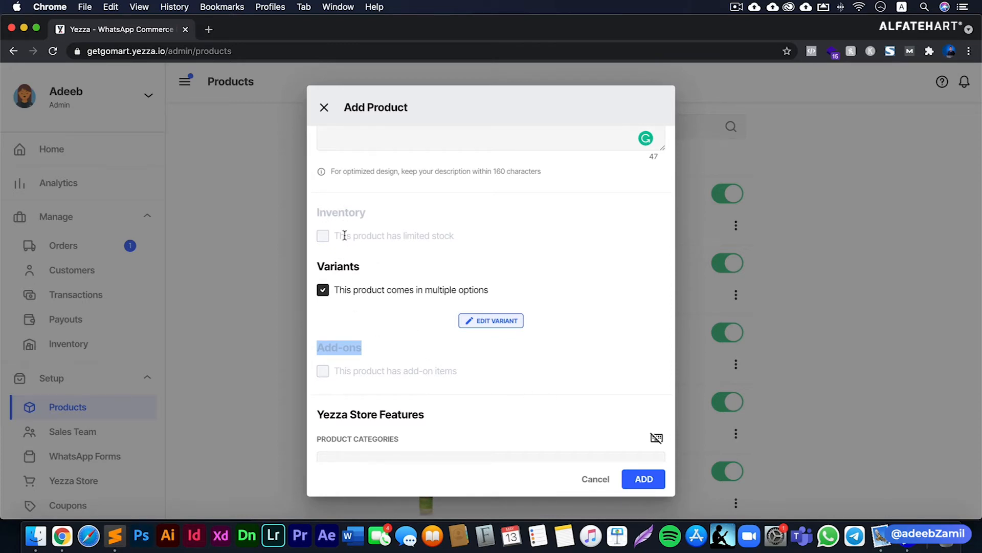
pyautogui.click(475, 318)
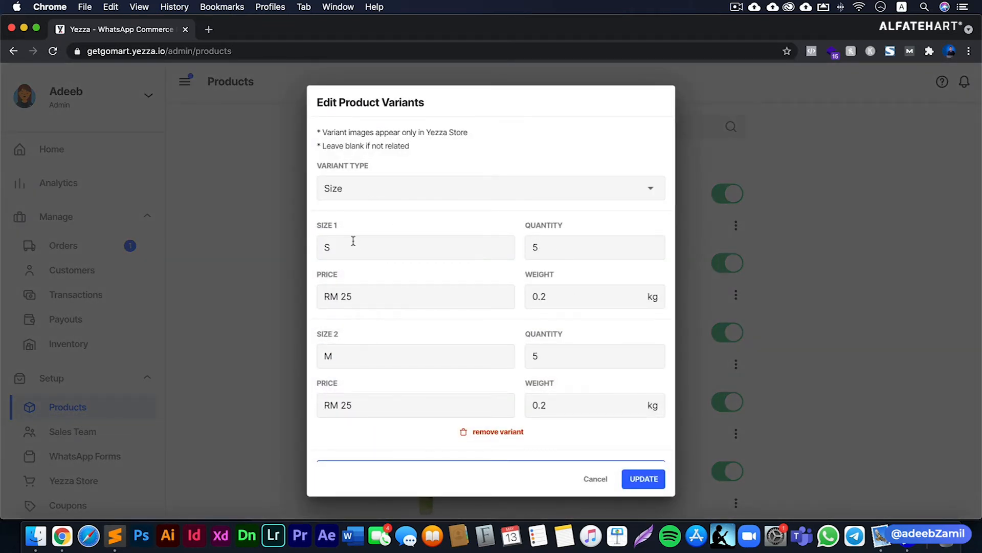
pyautogui.click(646, 481)
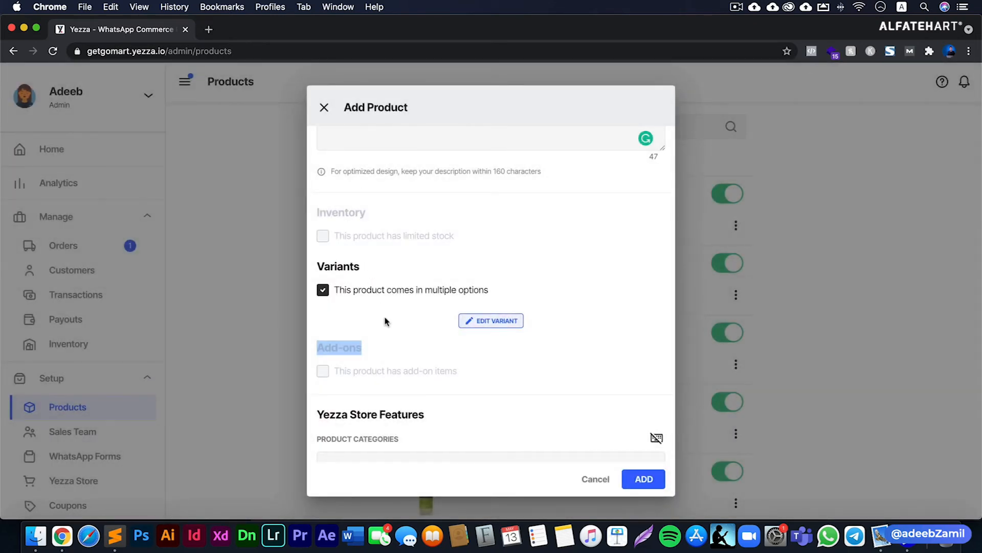
# - Save the completed T-shirt product to the store, and open and cancel a blank new-product form
pyautogui.scroll(-4, 387, 323)
pyautogui.click(645, 481)
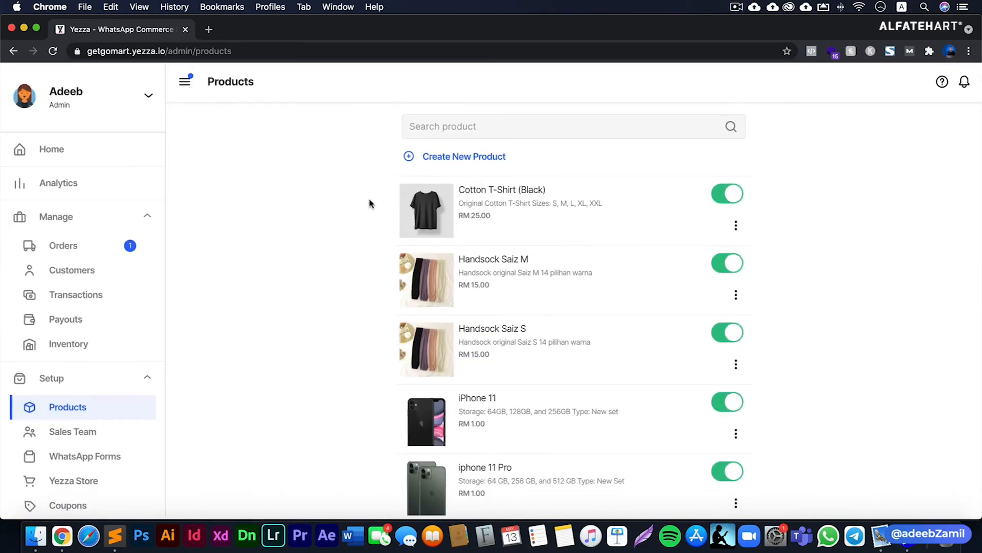
pyautogui.click(417, 156)
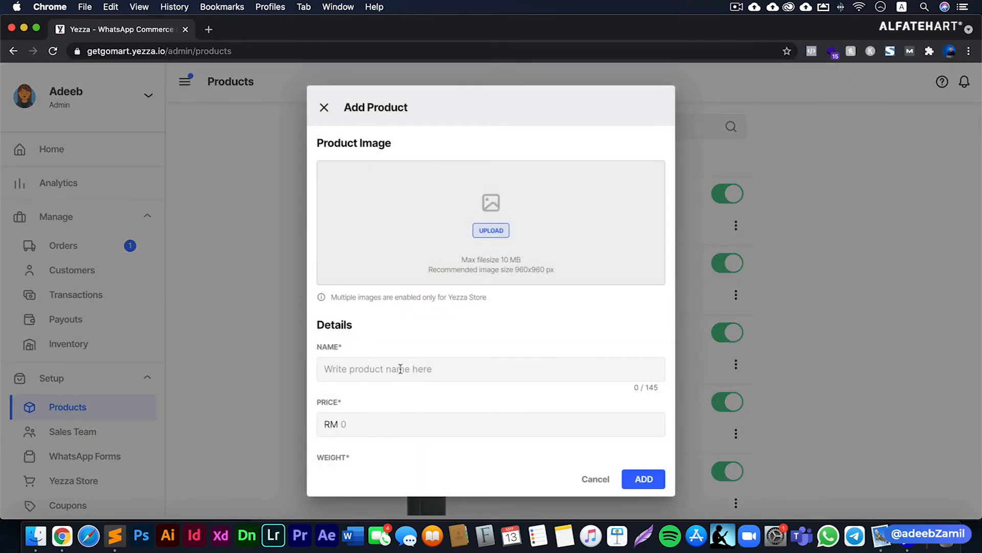
pyautogui.click(588, 479)
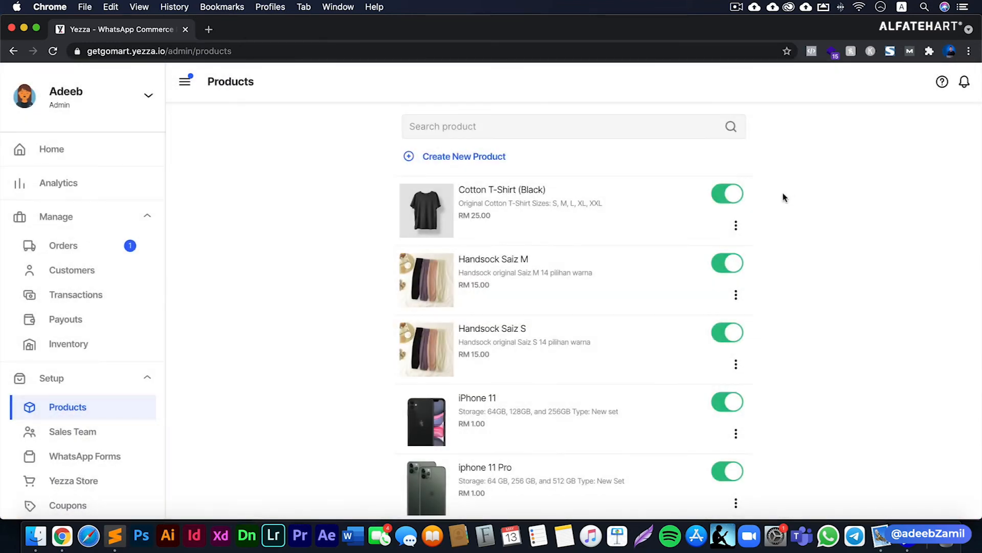
# - Duplicate the Cotton T-Shirt (Black) product with its product image included
pyautogui.click(739, 227)
pyautogui.click(690, 265)
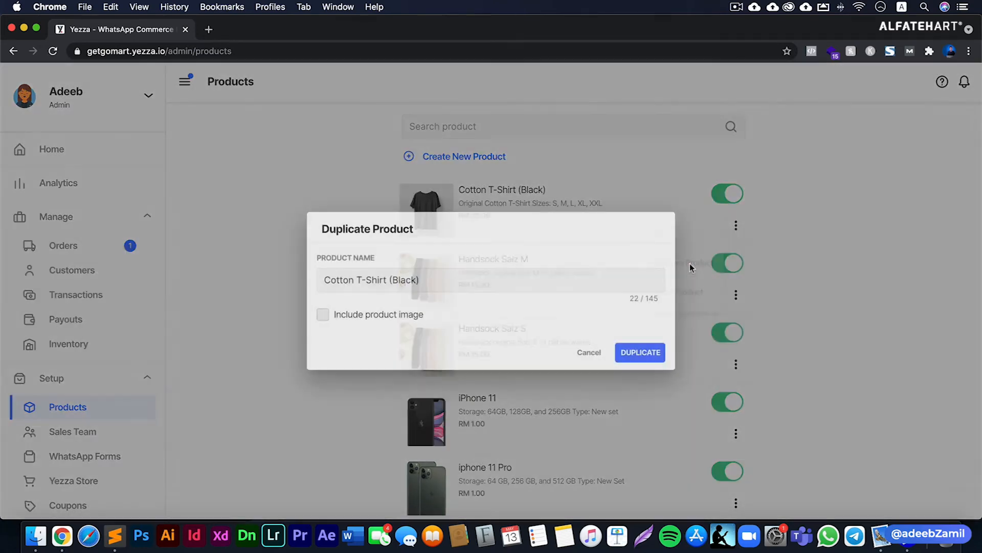
pyautogui.click(323, 316)
pyautogui.click(653, 353)
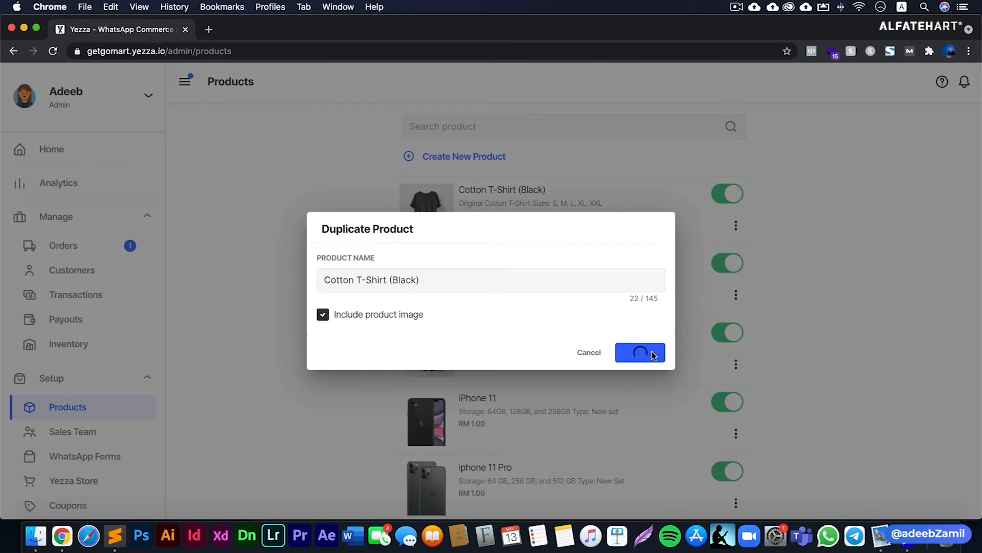
# - Open the duplicated T-shirt product for editing and rename it Cotton T-Shirt (Green)
pyautogui.click(735, 225)
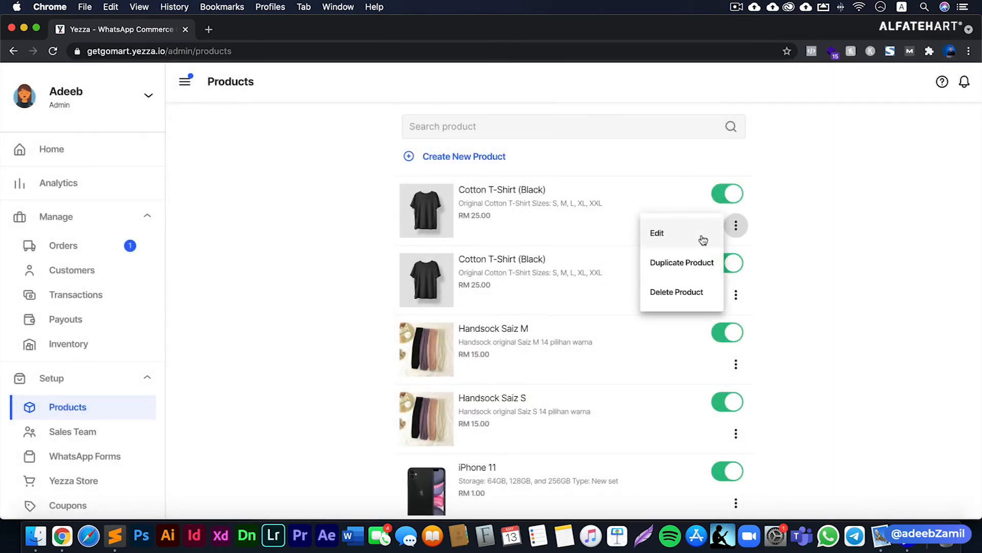
pyautogui.click(703, 240)
pyautogui.doubleClick(398, 369)
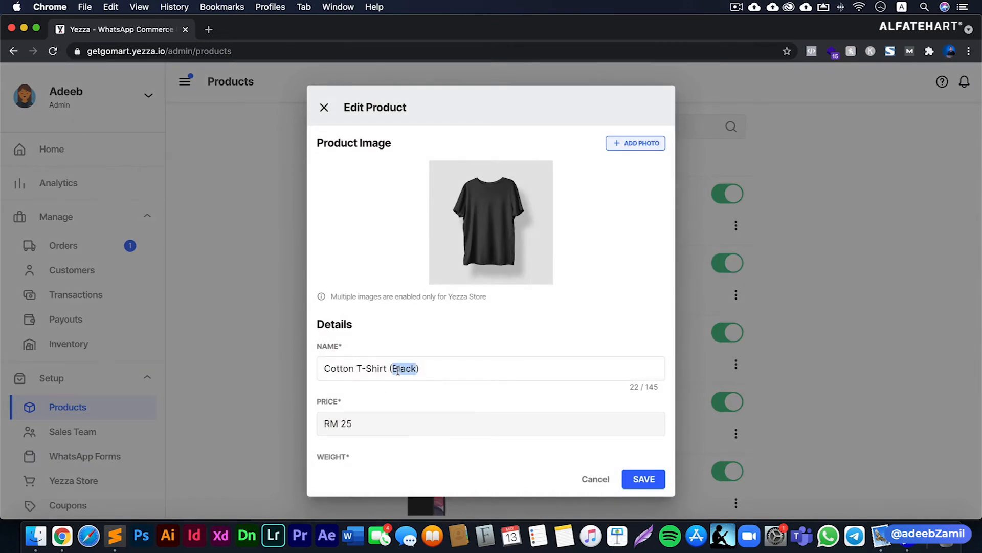
pyautogui.write('Green')
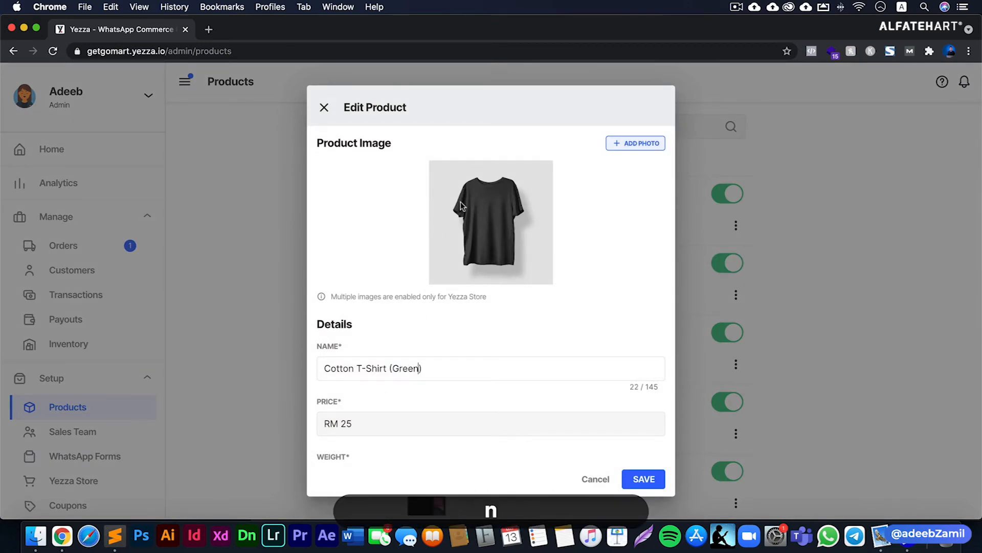
pyautogui.scroll(-4, 428, 323)
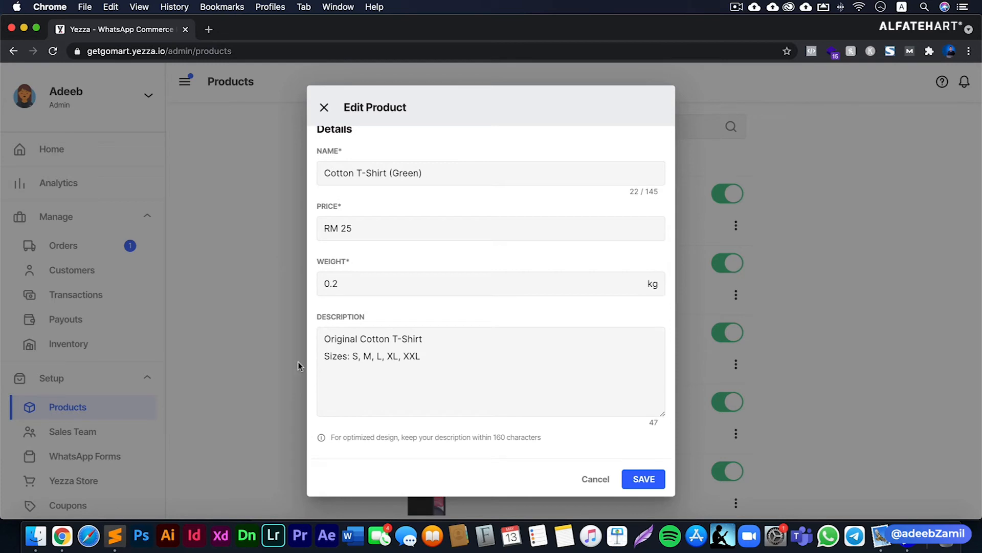
pyautogui.scroll(-7, 342, 347)
pyautogui.scroll(1, 367, 334)
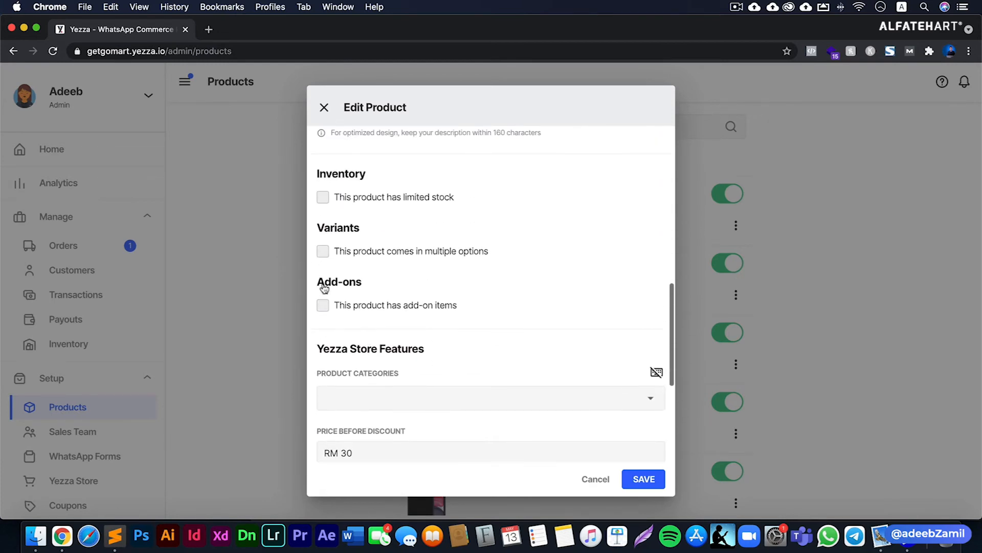
pyautogui.click(322, 251)
pyautogui.scroll(-5, 402, 312)
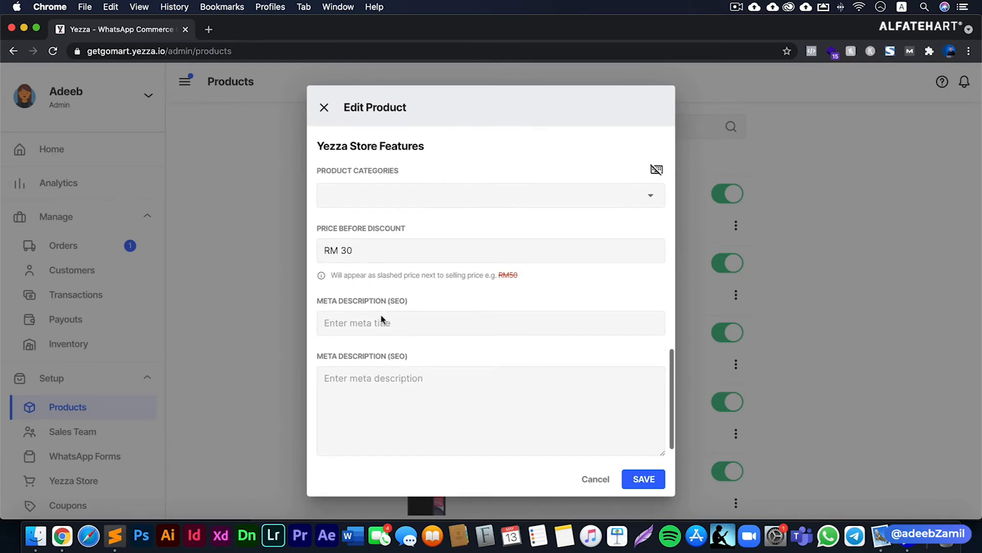
pyautogui.scroll(5, 380, 316)
pyautogui.click(478, 266)
pyautogui.click(358, 296)
pyautogui.write('S')
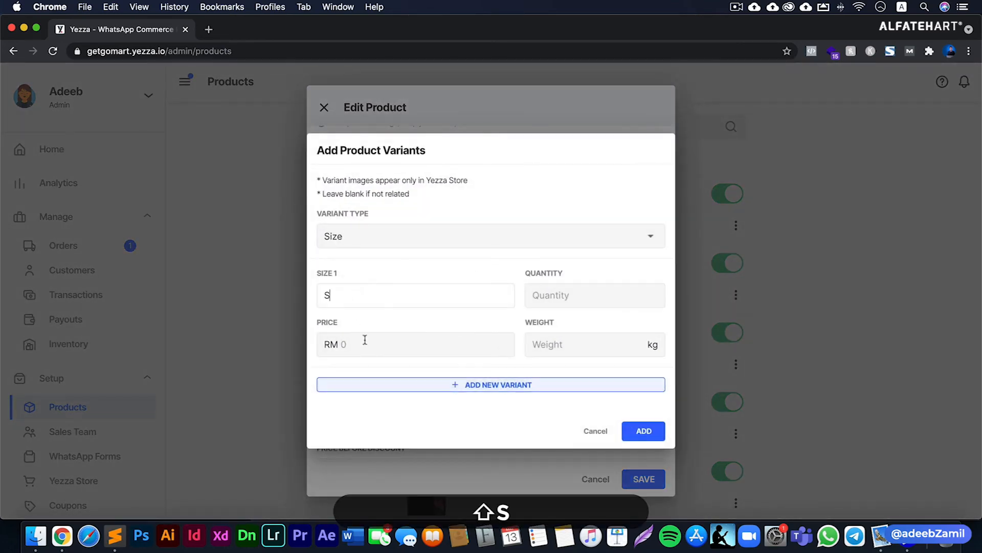
pyautogui.click(596, 433)
pyautogui.click(323, 241)
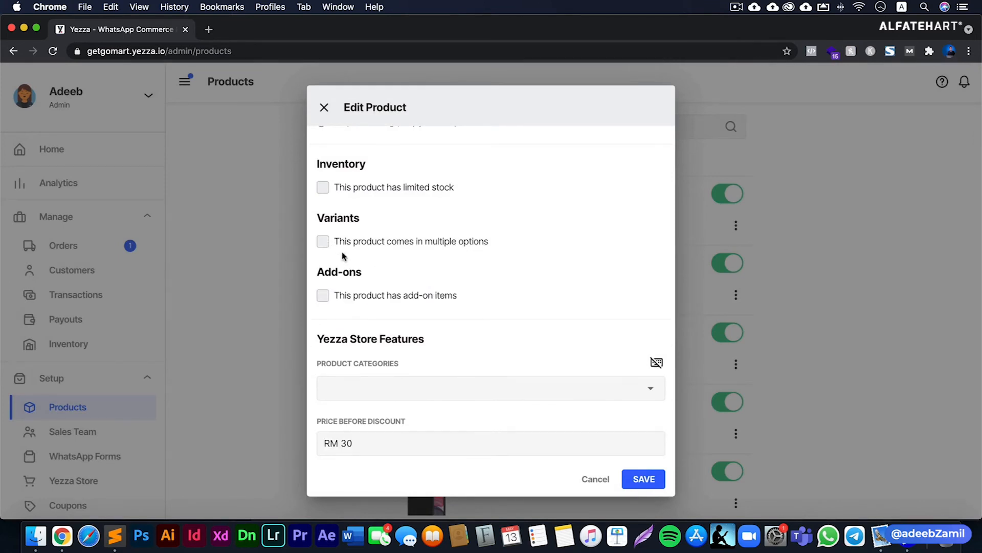
# - Mark the Cotton T-Shirt (Green) product as having add-on items
pyautogui.scroll(2, 470, 300)
pyautogui.scroll(5, 471, 300)
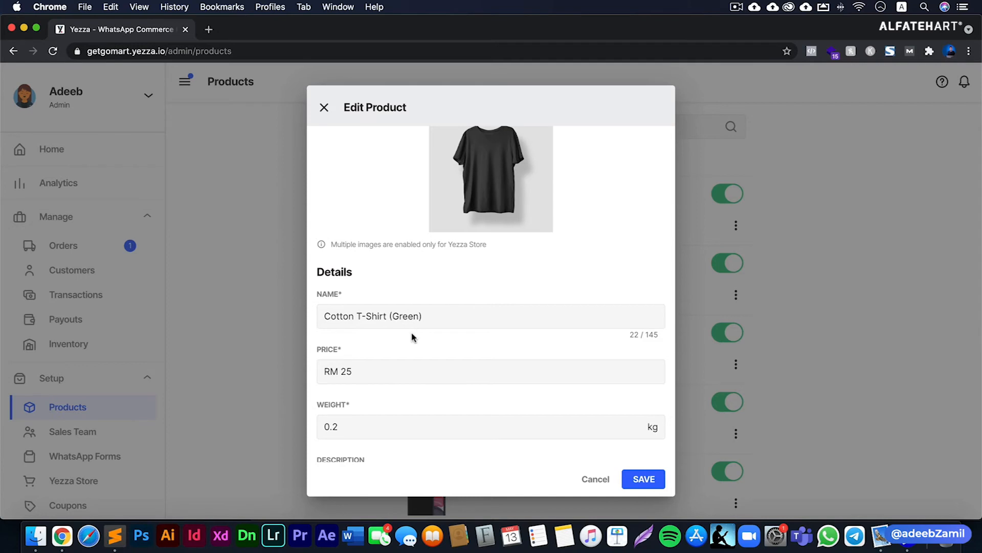
pyautogui.scroll(-5, 410, 335)
pyautogui.scroll(3, 412, 337)
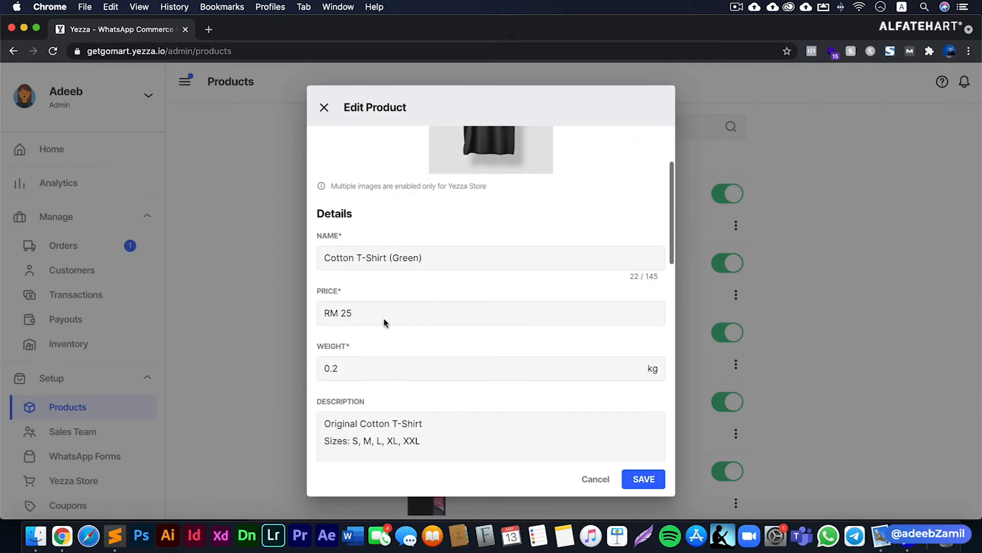
pyautogui.scroll(-5, 388, 307)
pyautogui.scroll(-3, 323, 313)
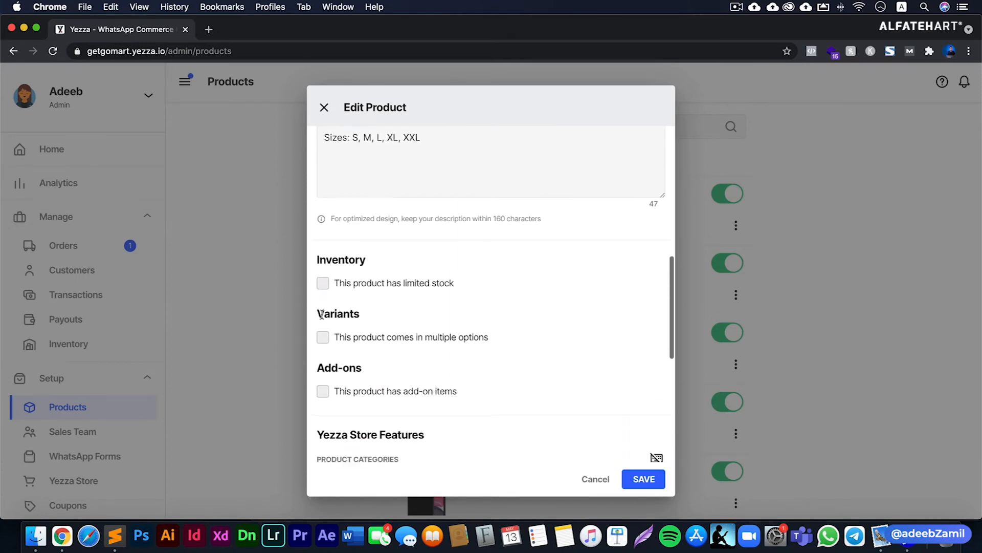
pyautogui.click(321, 321)
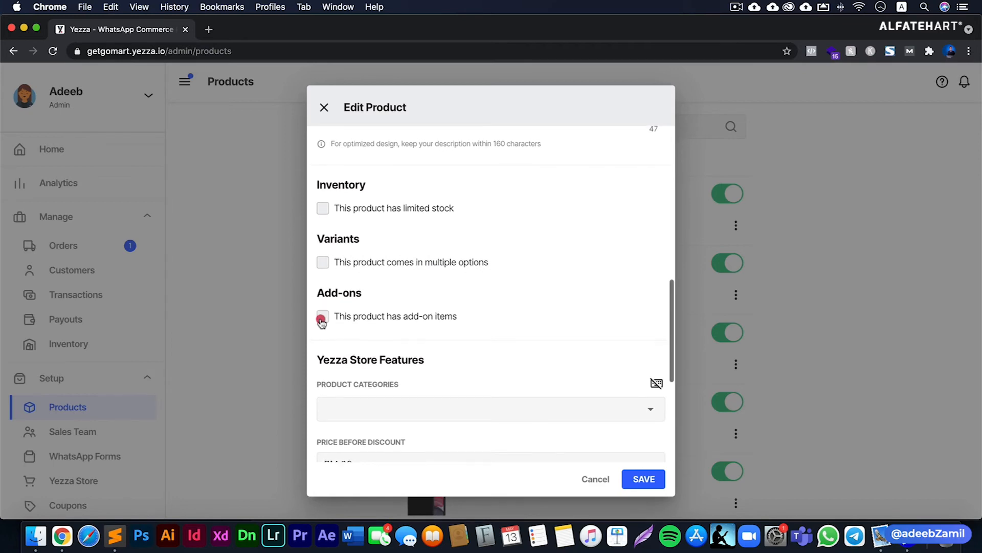
pyautogui.scroll(-2, 393, 327)
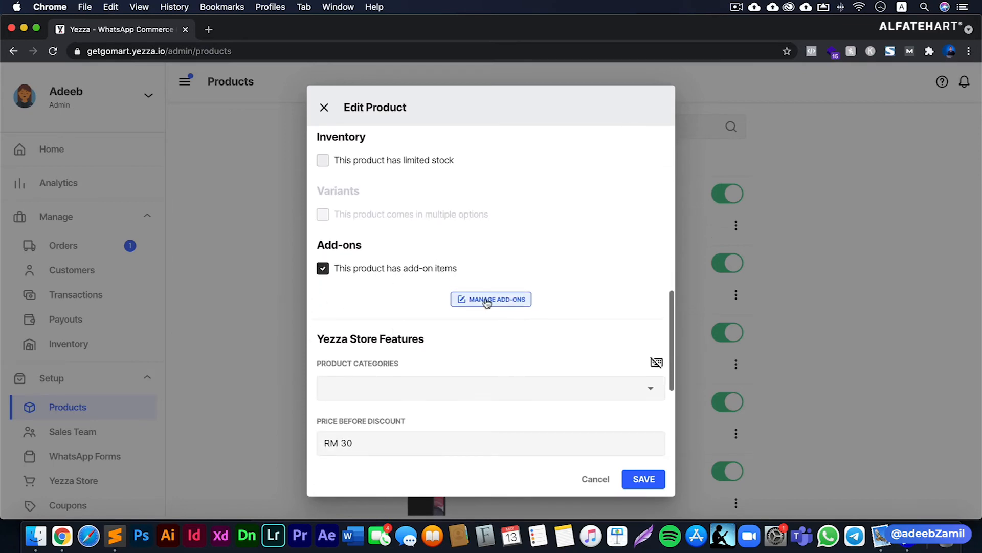
# - Start a new add-on for the green T-shirt, named Nama (Front) and priced at RM 2
pyautogui.click(486, 299)
pyautogui.click(651, 224)
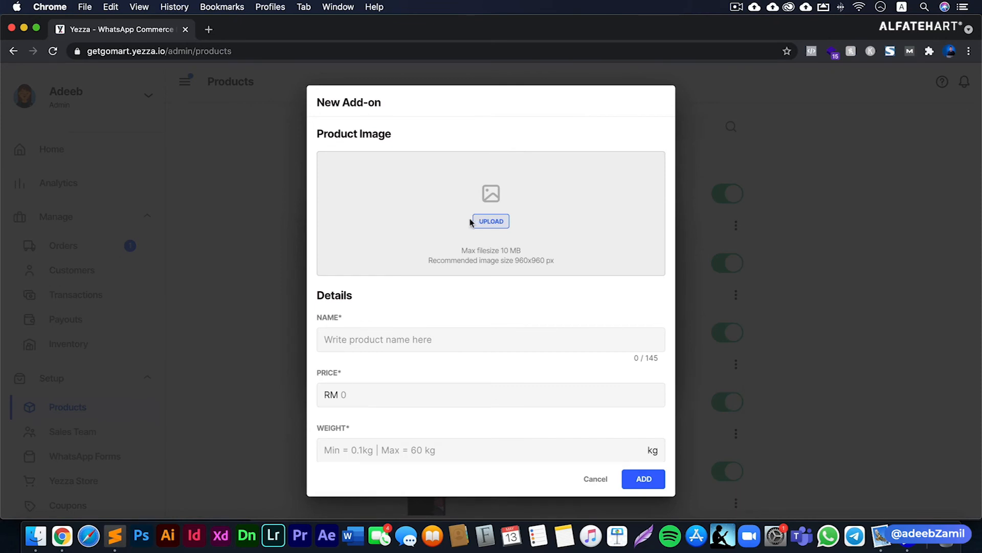
pyautogui.scroll(-1, 409, 307)
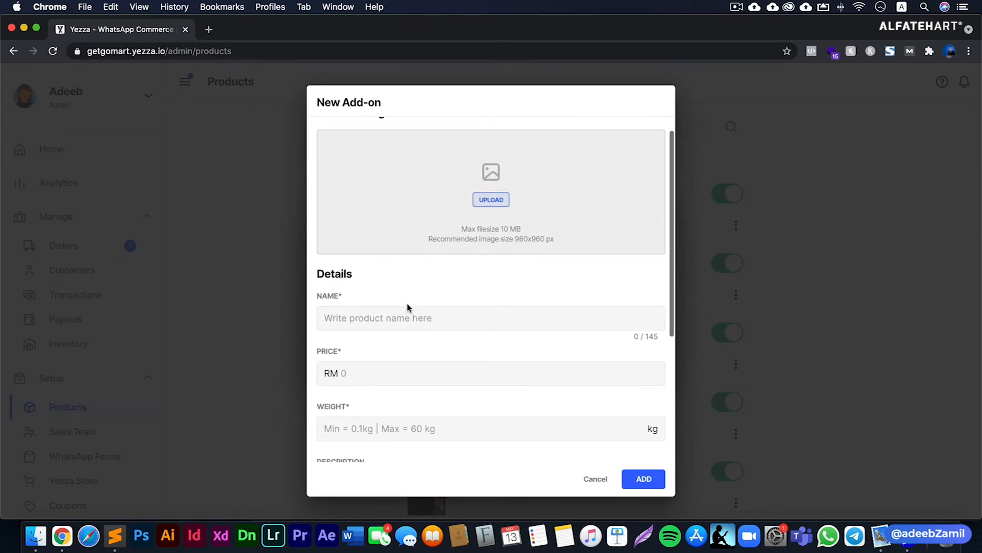
pyautogui.click(381, 322)
pyautogui.write('Nam')
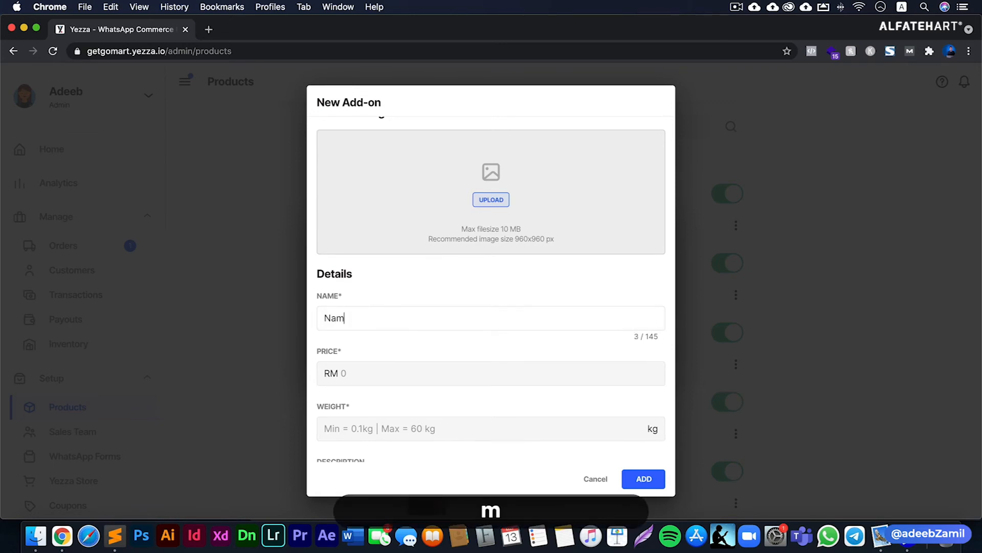
pyautogui.write('a (F)')
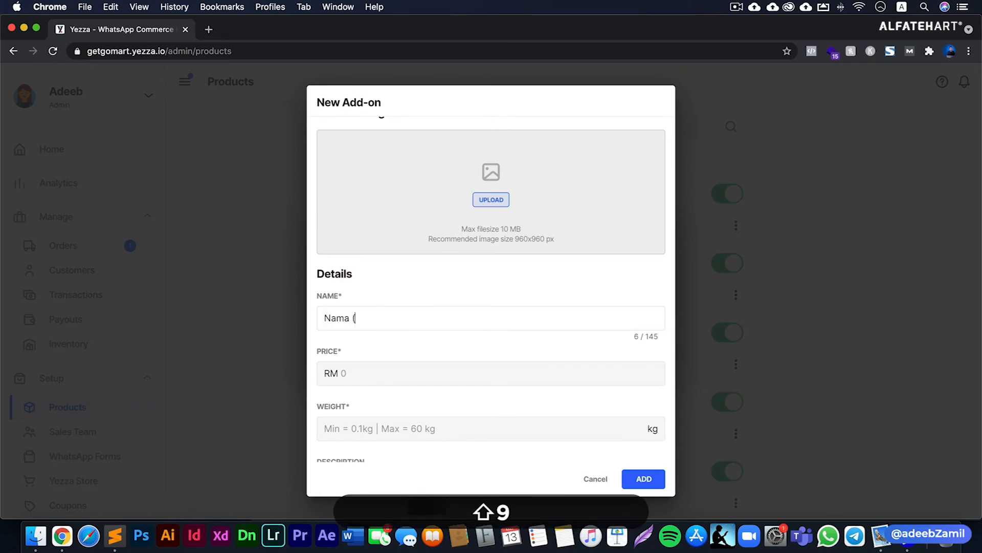
pyautogui.press('Left')
pyautogui.write('Frony')
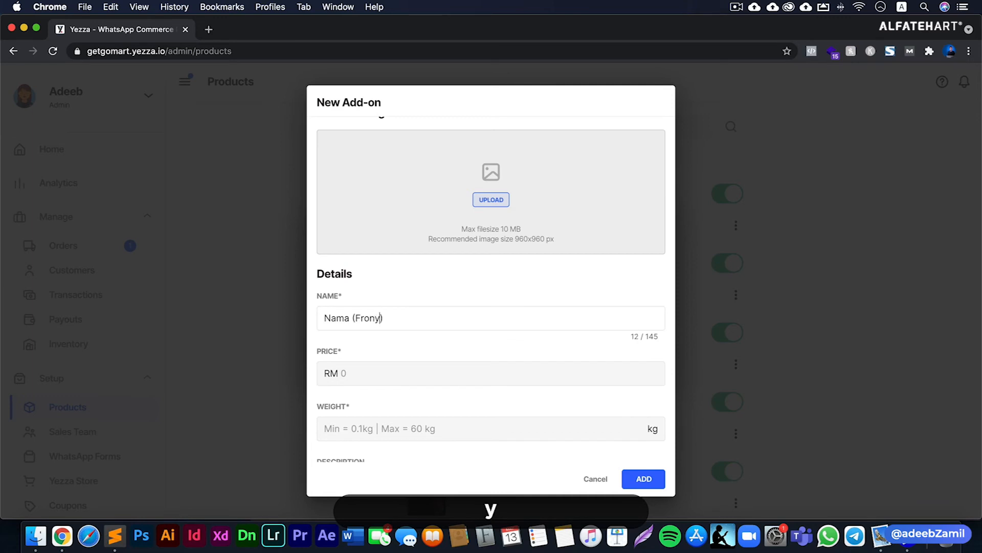
pyautogui.press('BackSpace')
pyautogui.write('t')
pyautogui.click(358, 372)
pyautogui.write('2')
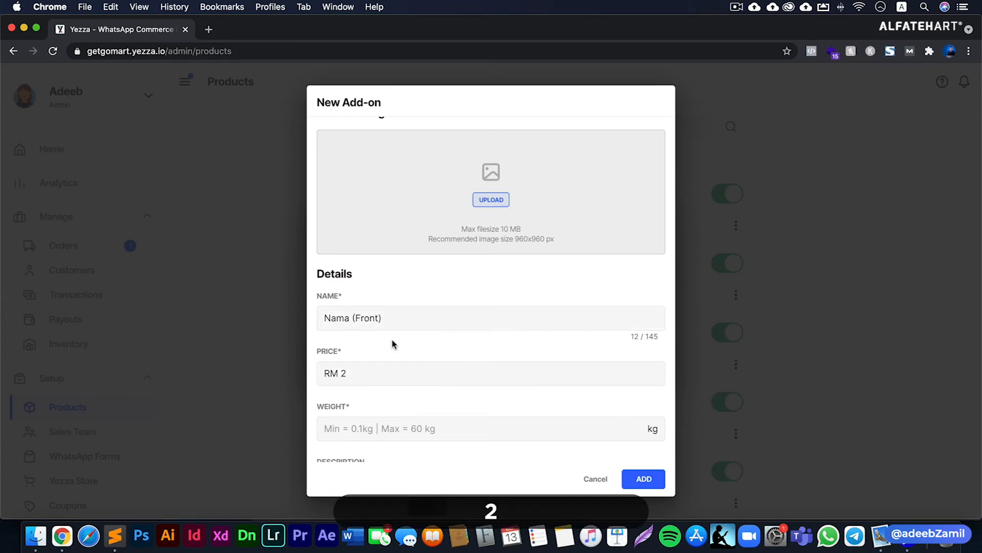
# - Set the Nama (Front) add-on's weight to 0 kg and add it to the product
pyautogui.scroll(-3, 390, 346)
pyautogui.scroll(-1, 381, 340)
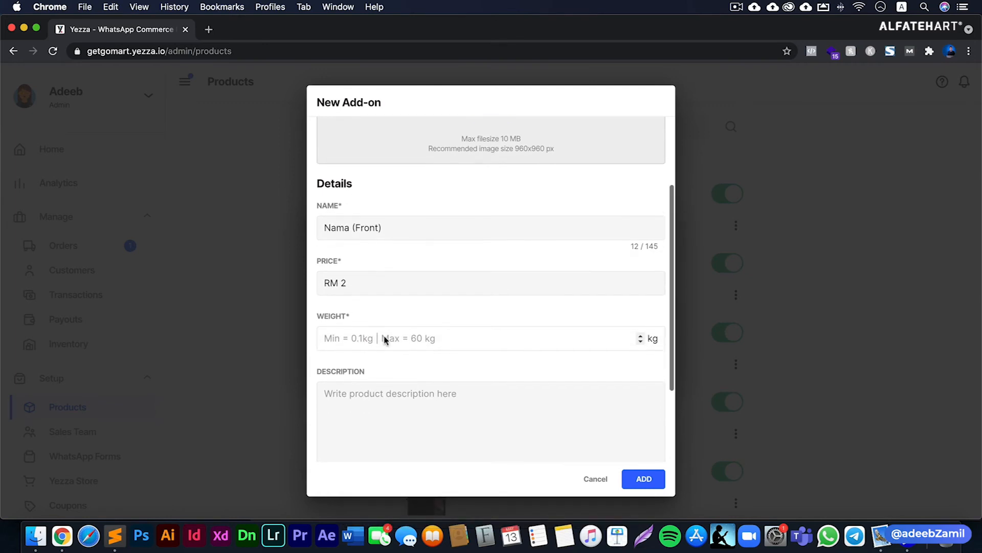
pyautogui.click(387, 333)
pyautogui.write('0')
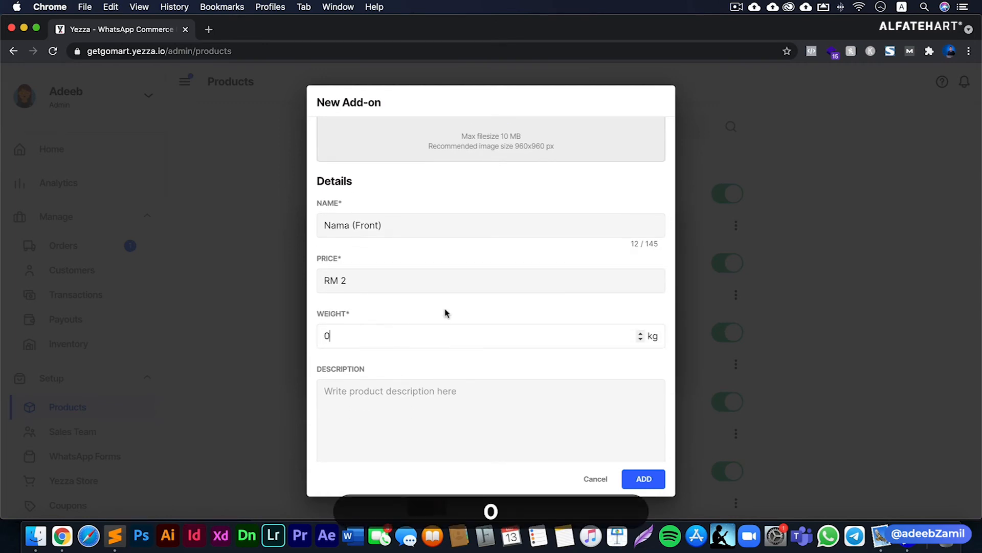
pyautogui.scroll(-3, 362, 339)
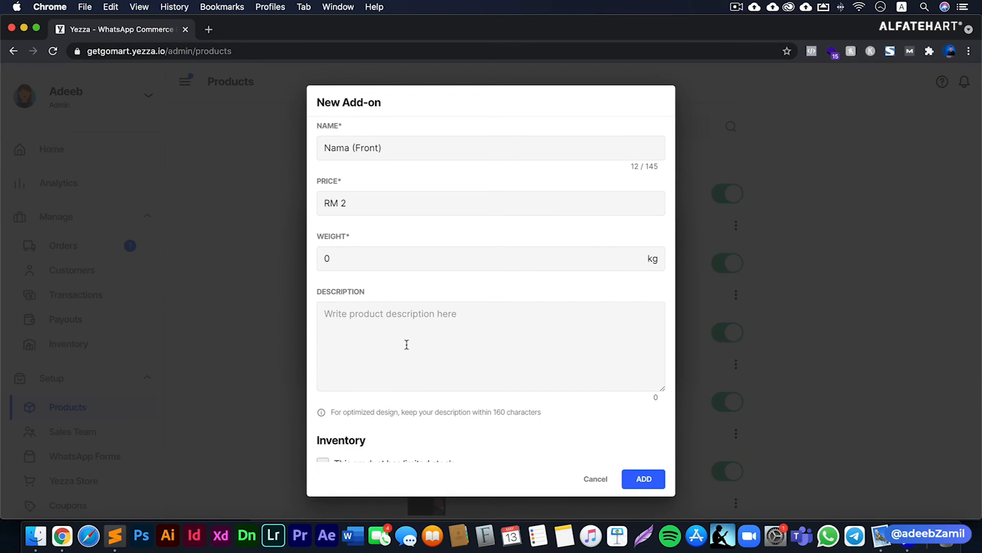
pyautogui.scroll(-2, 363, 338)
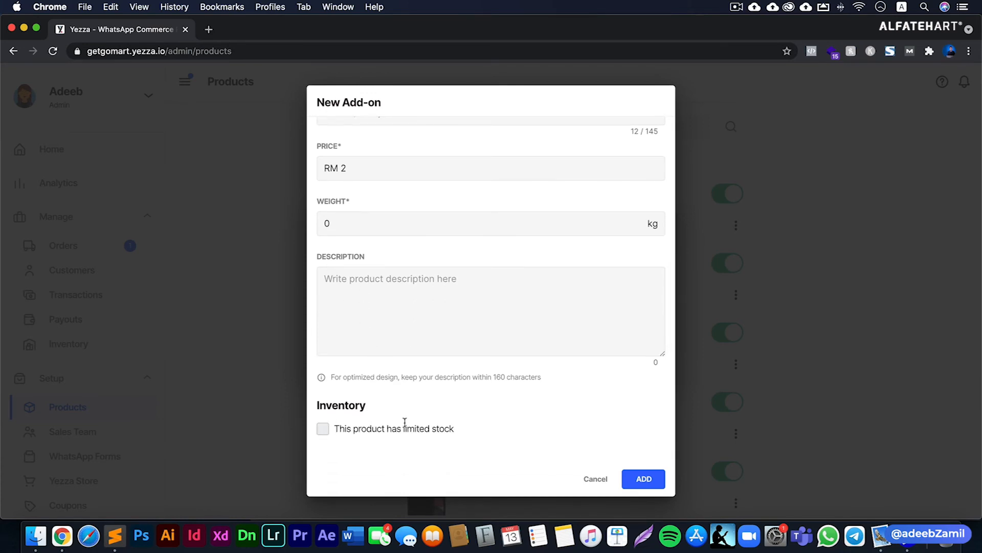
pyautogui.scroll(5, 405, 423)
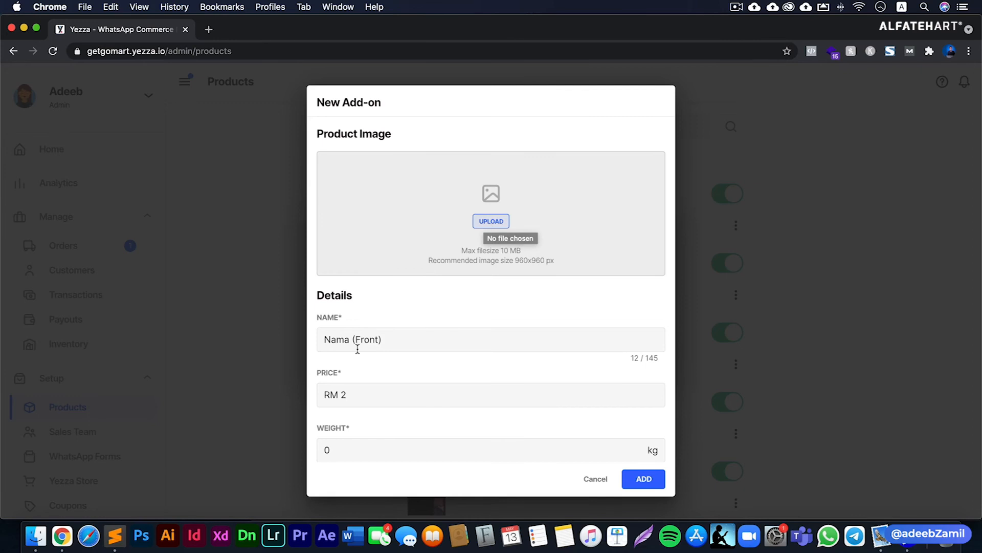
pyautogui.scroll(-5, 388, 287)
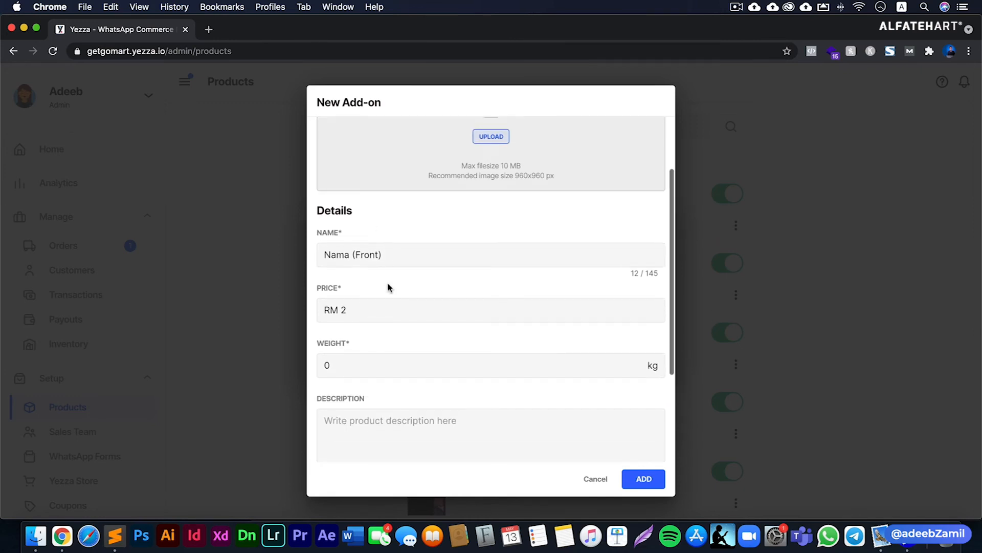
pyautogui.scroll(5, 388, 287)
pyautogui.scroll(-5, 388, 288)
pyautogui.click(630, 479)
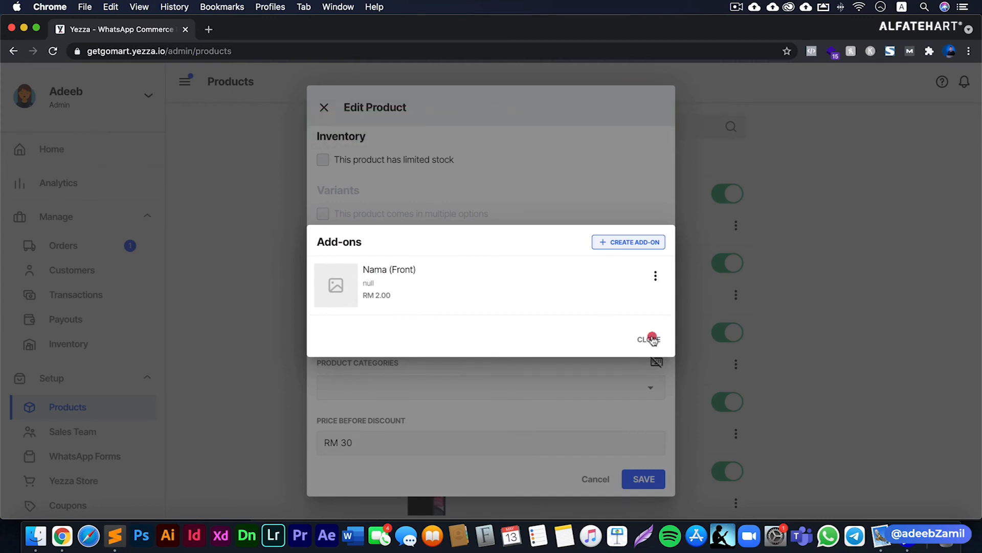
# - Start a second add-on for the green T-shirt and name it Nama (Back)
pyautogui.click(635, 243)
pyautogui.click(423, 328)
pyautogui.write('Nama ()')
pyautogui.press('Left')
pyautogui.write('Badak')
pyautogui.press('BackSpace')
pyautogui.press('BackSpace')
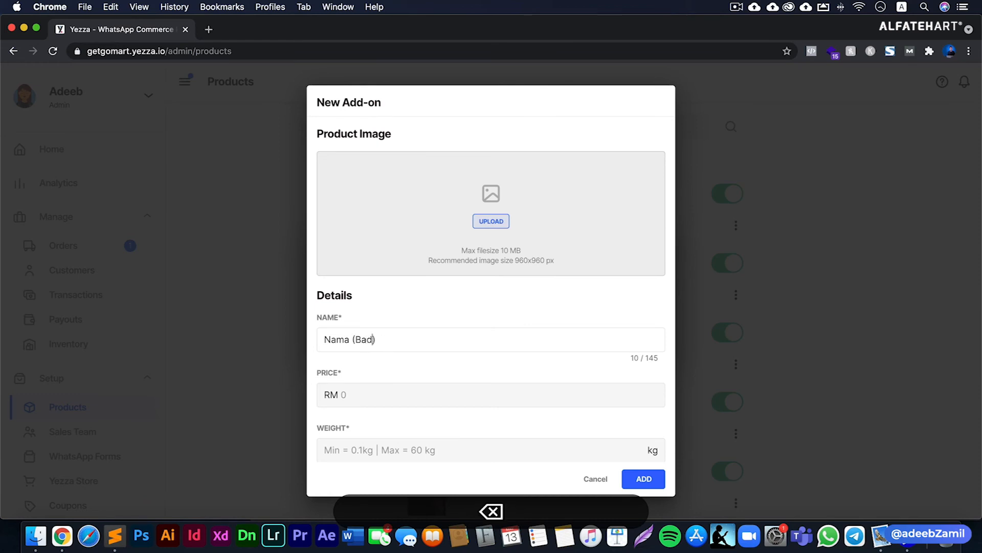
pyautogui.press('BackSpace')
pyautogui.write('cl')
pyautogui.press('BackSpace')
pyautogui.write('k')
# - Price the Nama (Back) add-on at RM 3 with a weight of 0 kg and add it to the product
pyautogui.click(388, 397)
pyautogui.write('3')
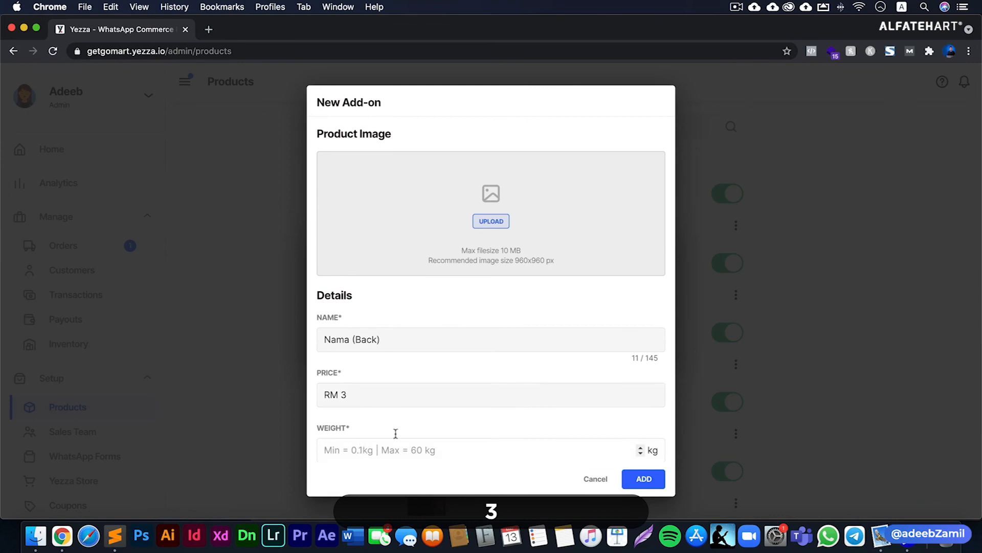
pyautogui.click(375, 446)
pyautogui.write('0')
pyautogui.scroll(-5, 421, 397)
pyautogui.scroll(-3, 395, 348)
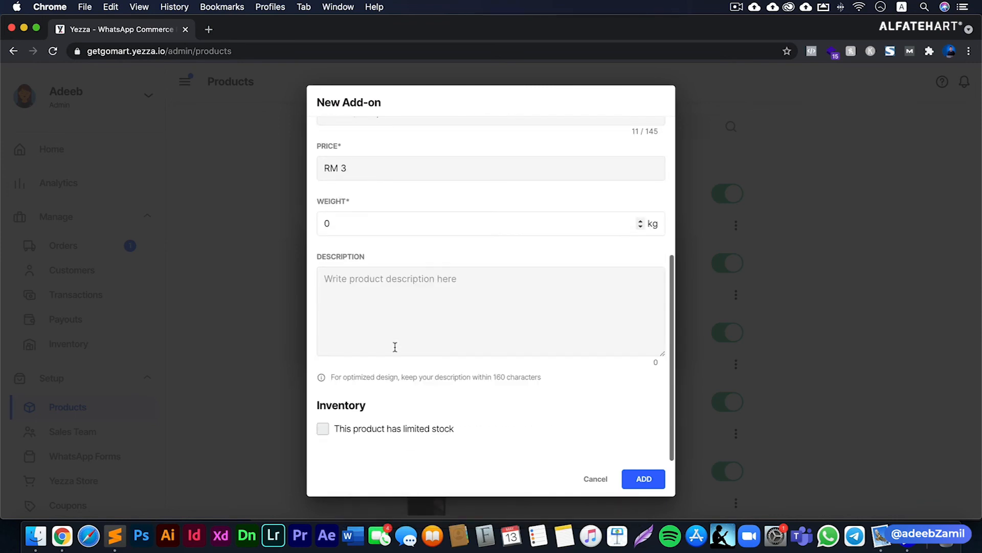
pyautogui.click(643, 478)
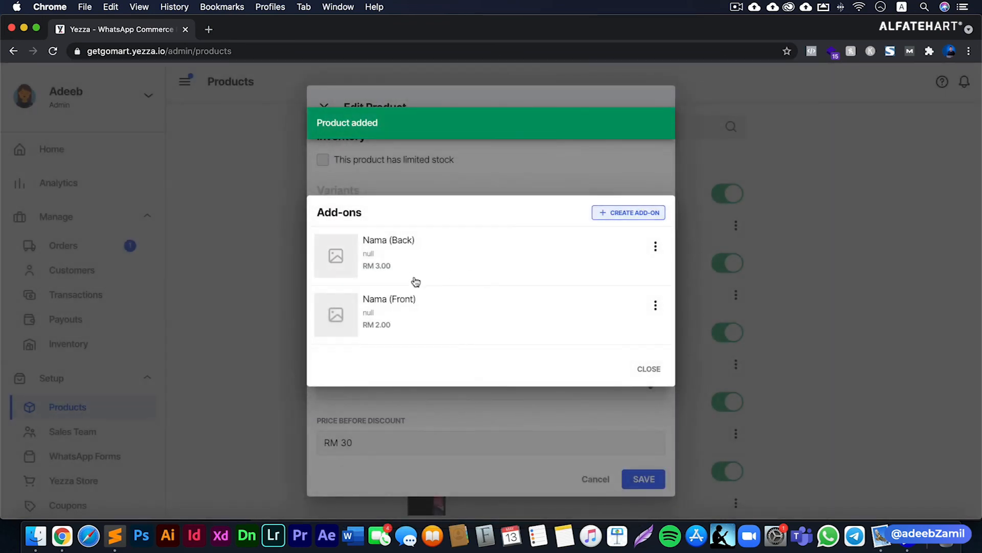
# - Close the add-ons list, save the green T-shirt product, and open the Yezza Store settings
pyautogui.click(648, 369)
pyautogui.click(643, 478)
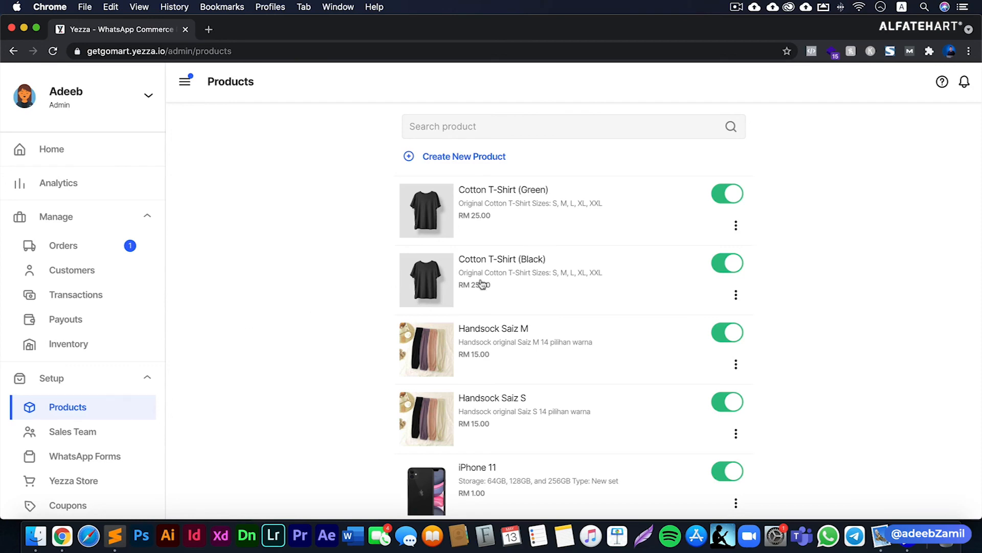
pyautogui.scroll(5, 481, 284)
pyautogui.scroll(-5, 427, 373)
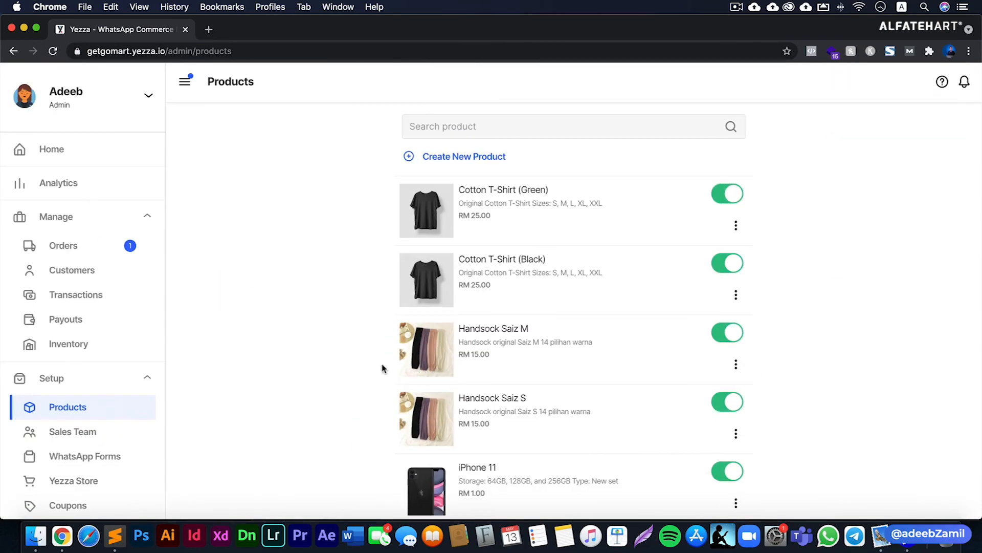
pyautogui.click(70, 484)
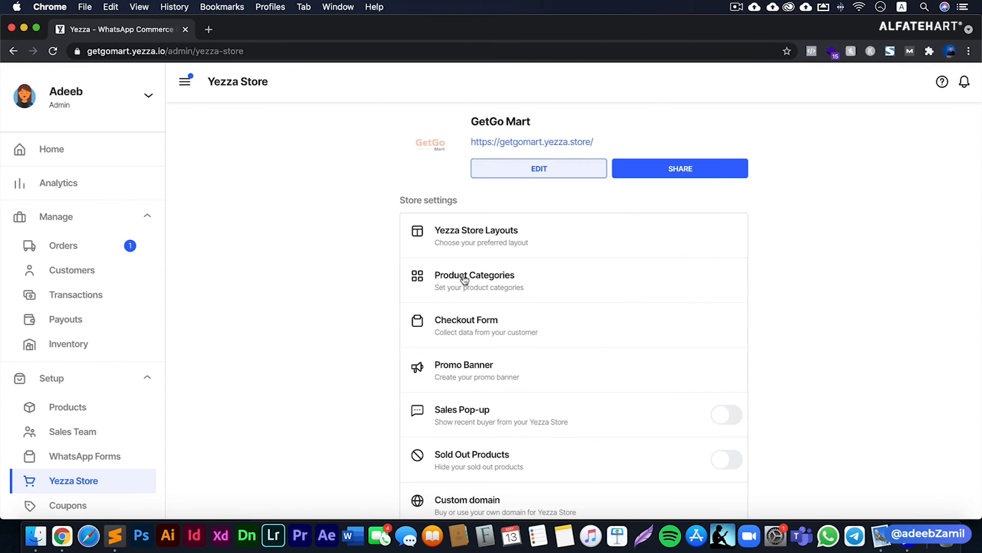